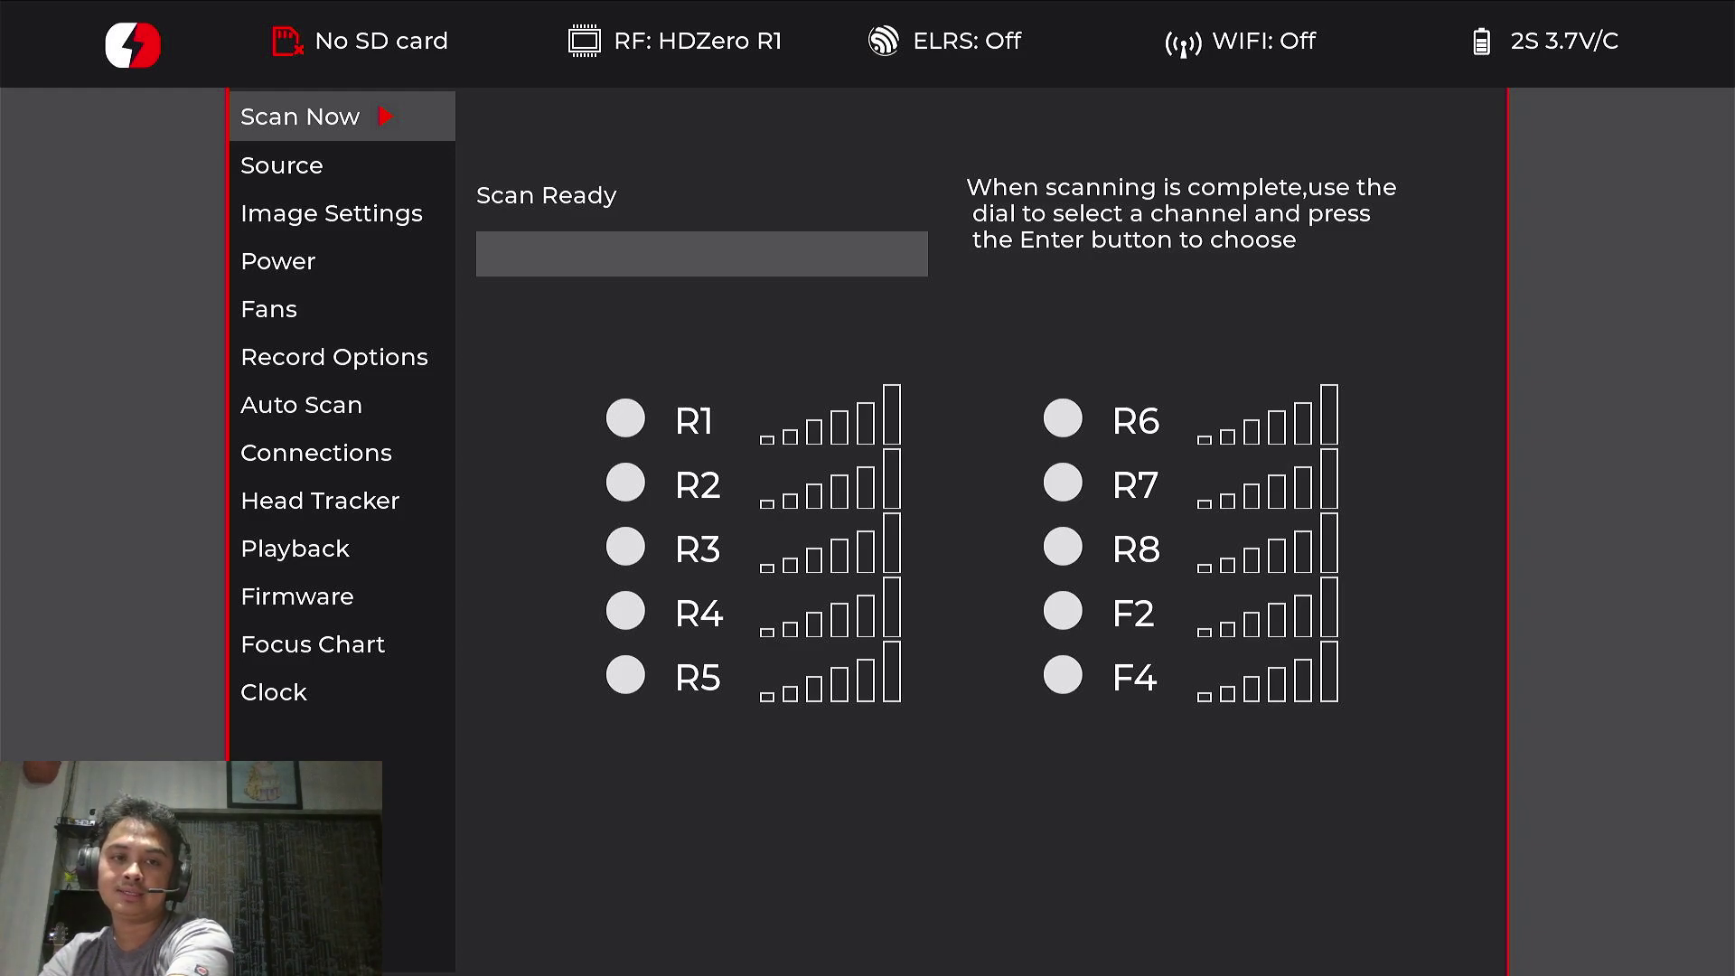
Step: Open the Source page and review its entries from HDZero through HDMI In, AV In, Expansion Module and Analog Video
{"action": "key", "text": "Up"}
{"action": "key", "text": "Down"}
{"action": "key", "text": "Down"}
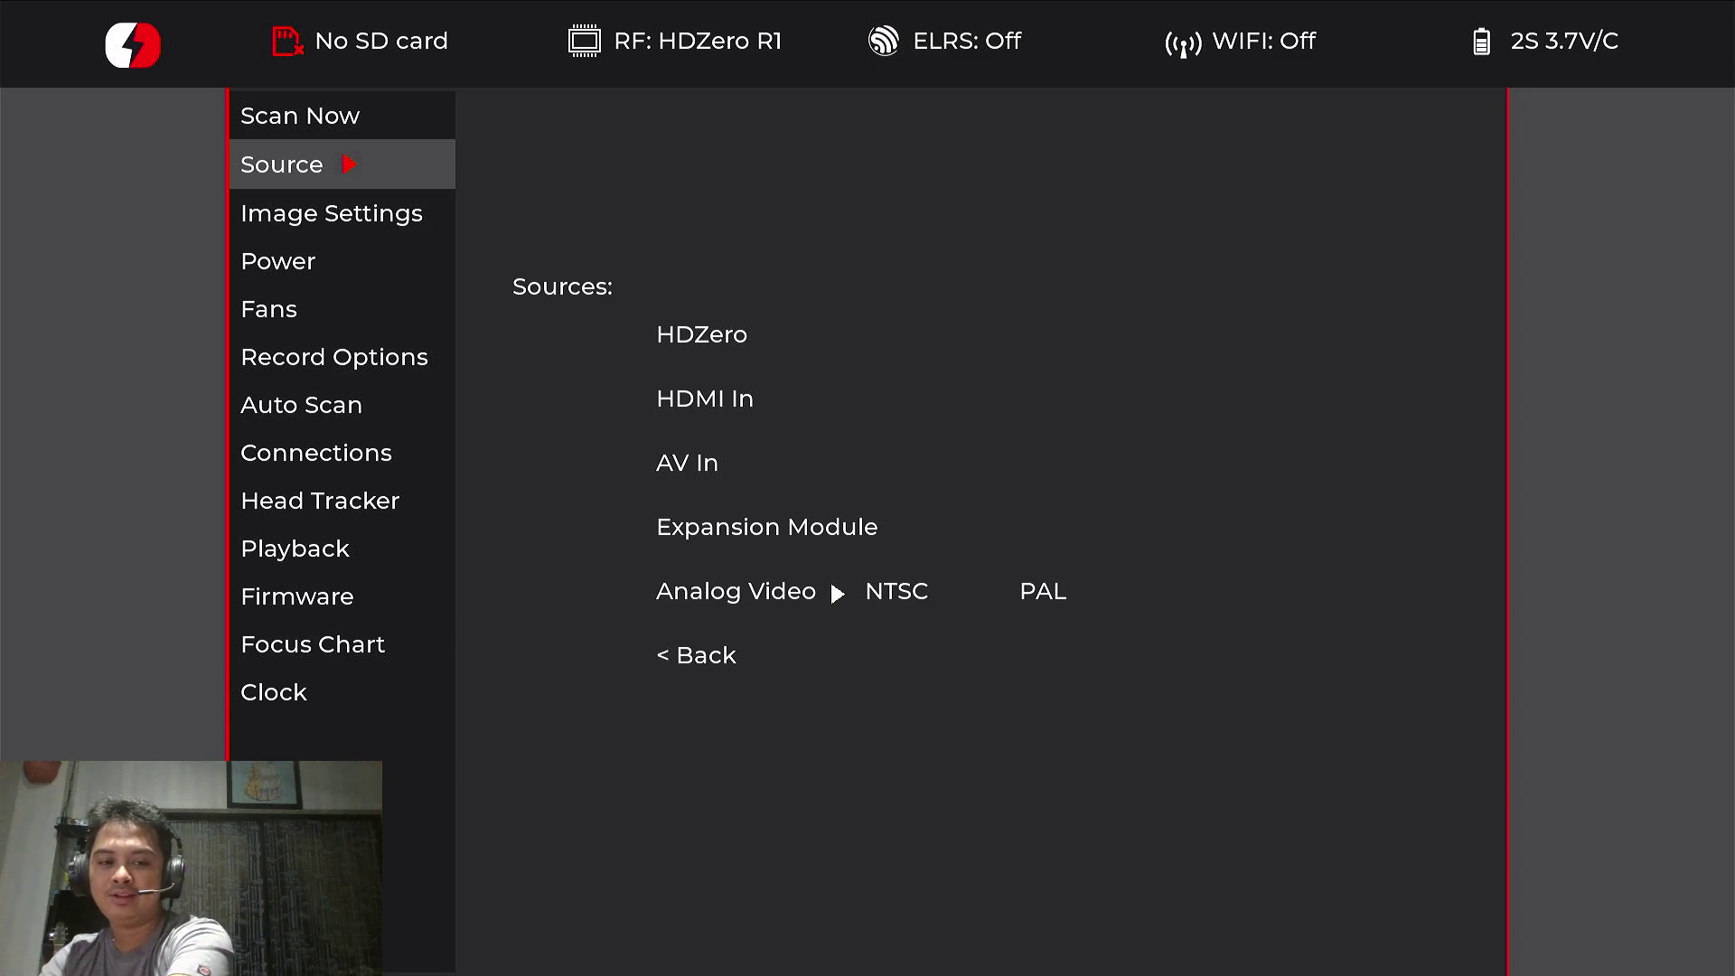
{"action": "key", "text": "Return"}
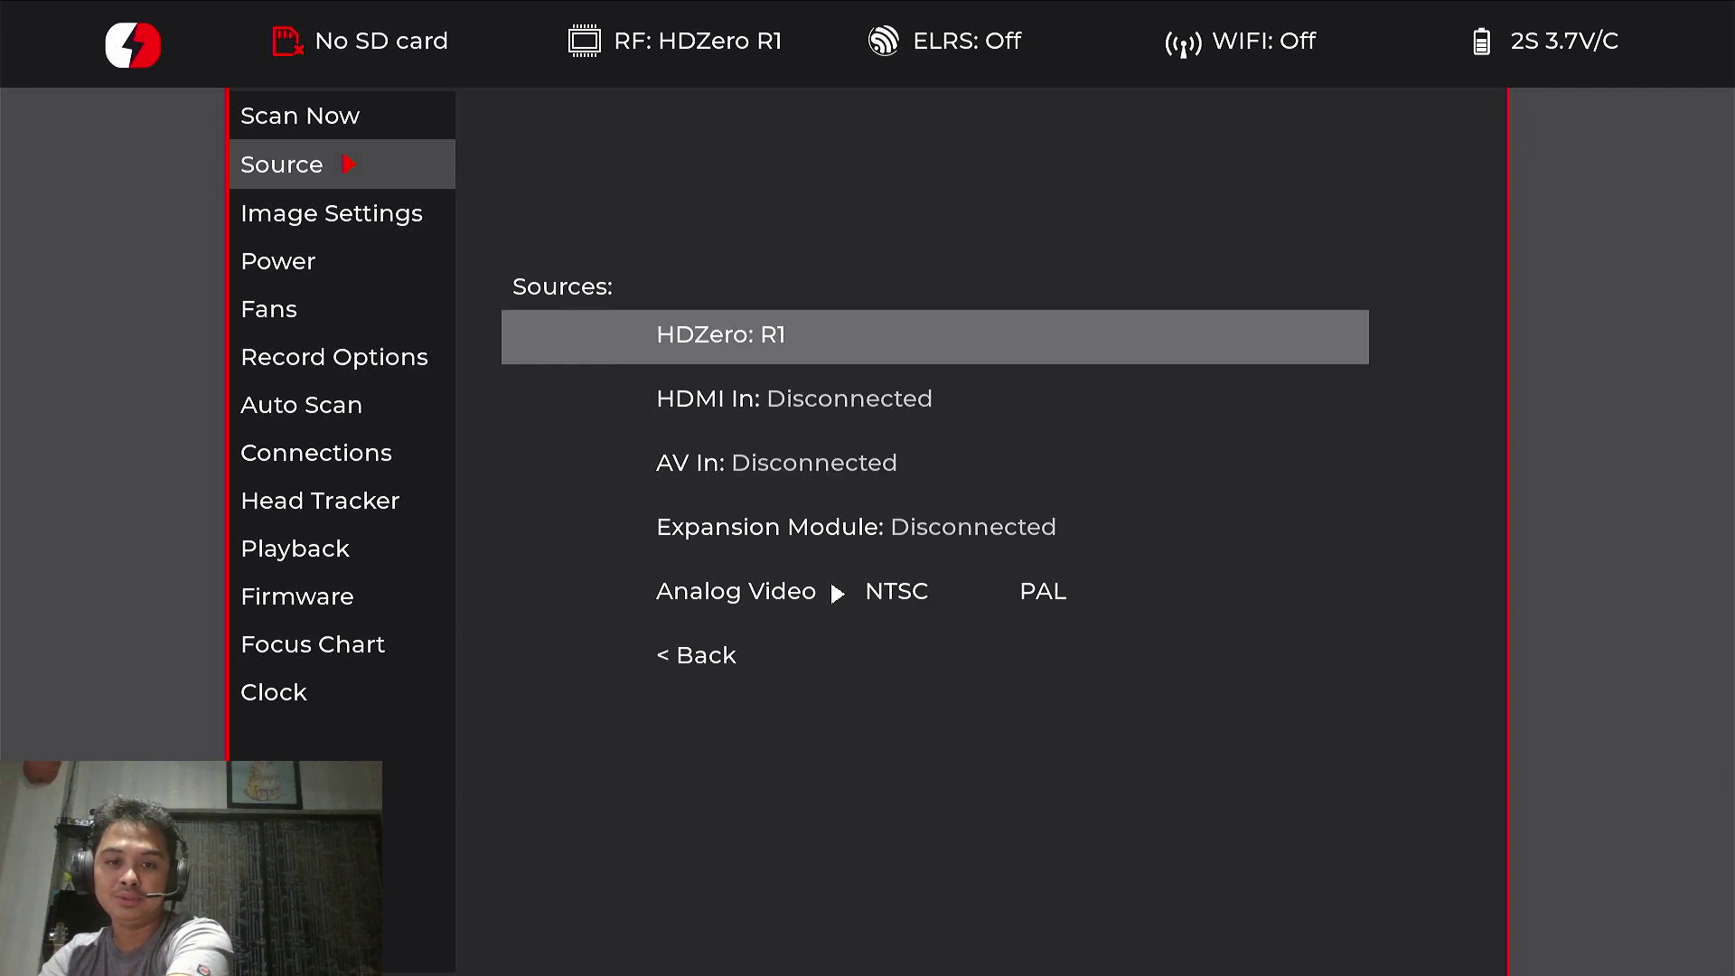
{"action": "key", "text": "Down"}
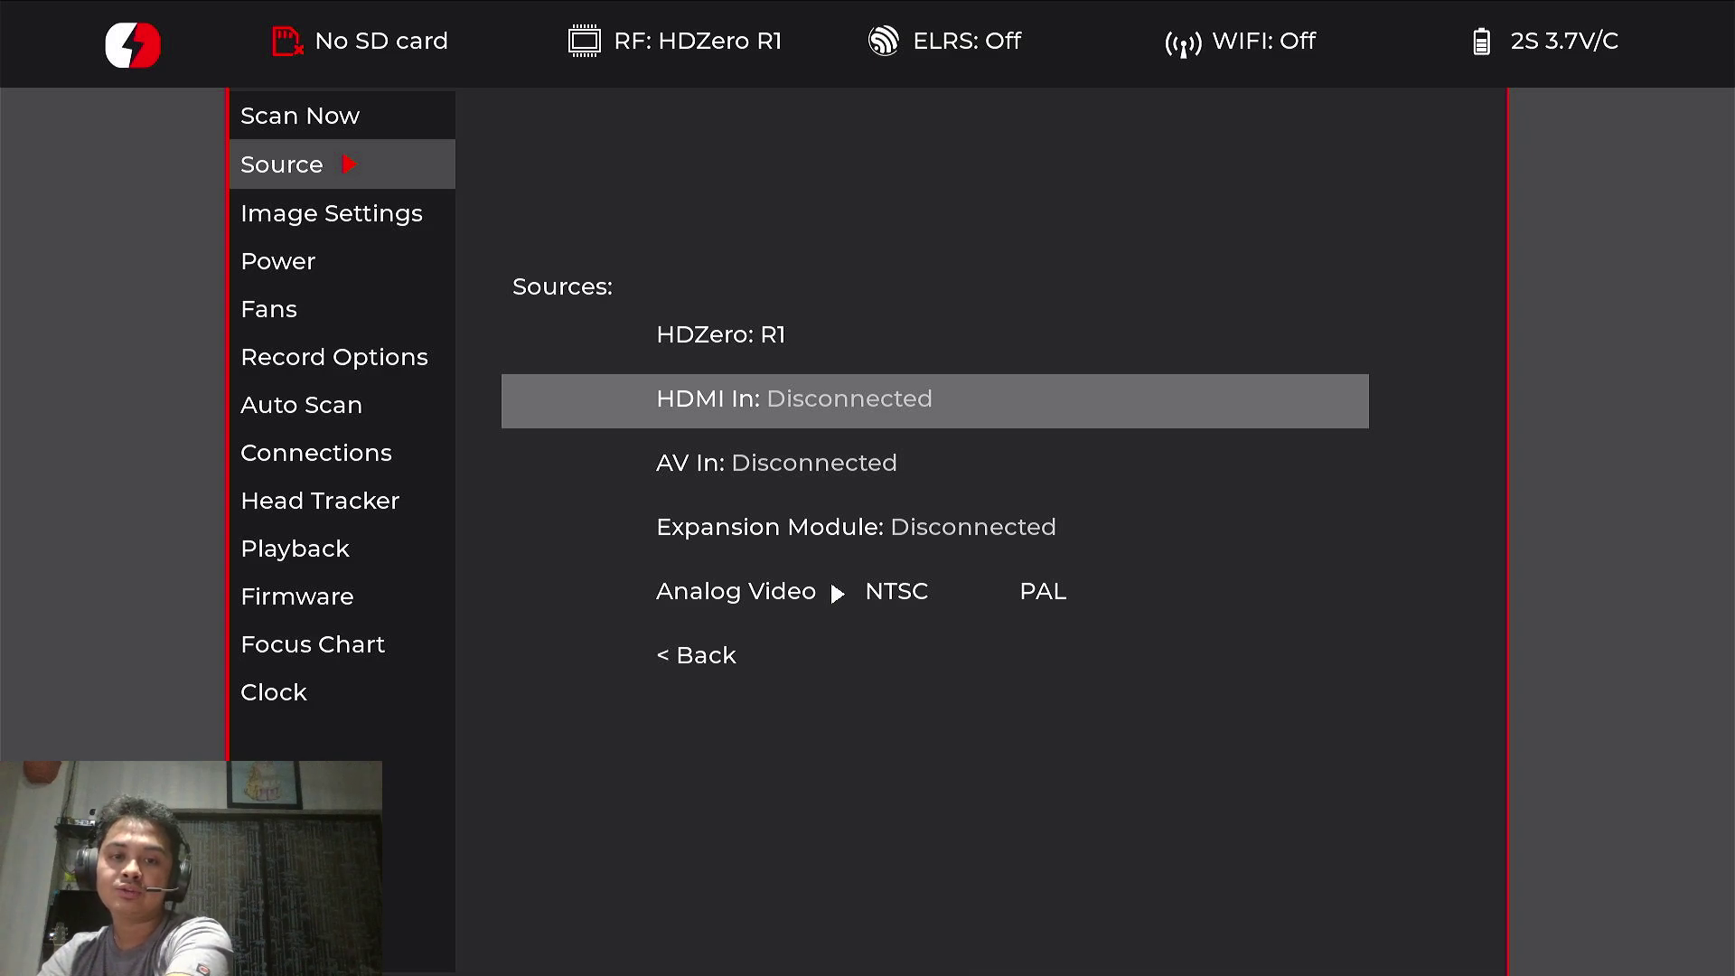
{"action": "key", "text": "Down"}
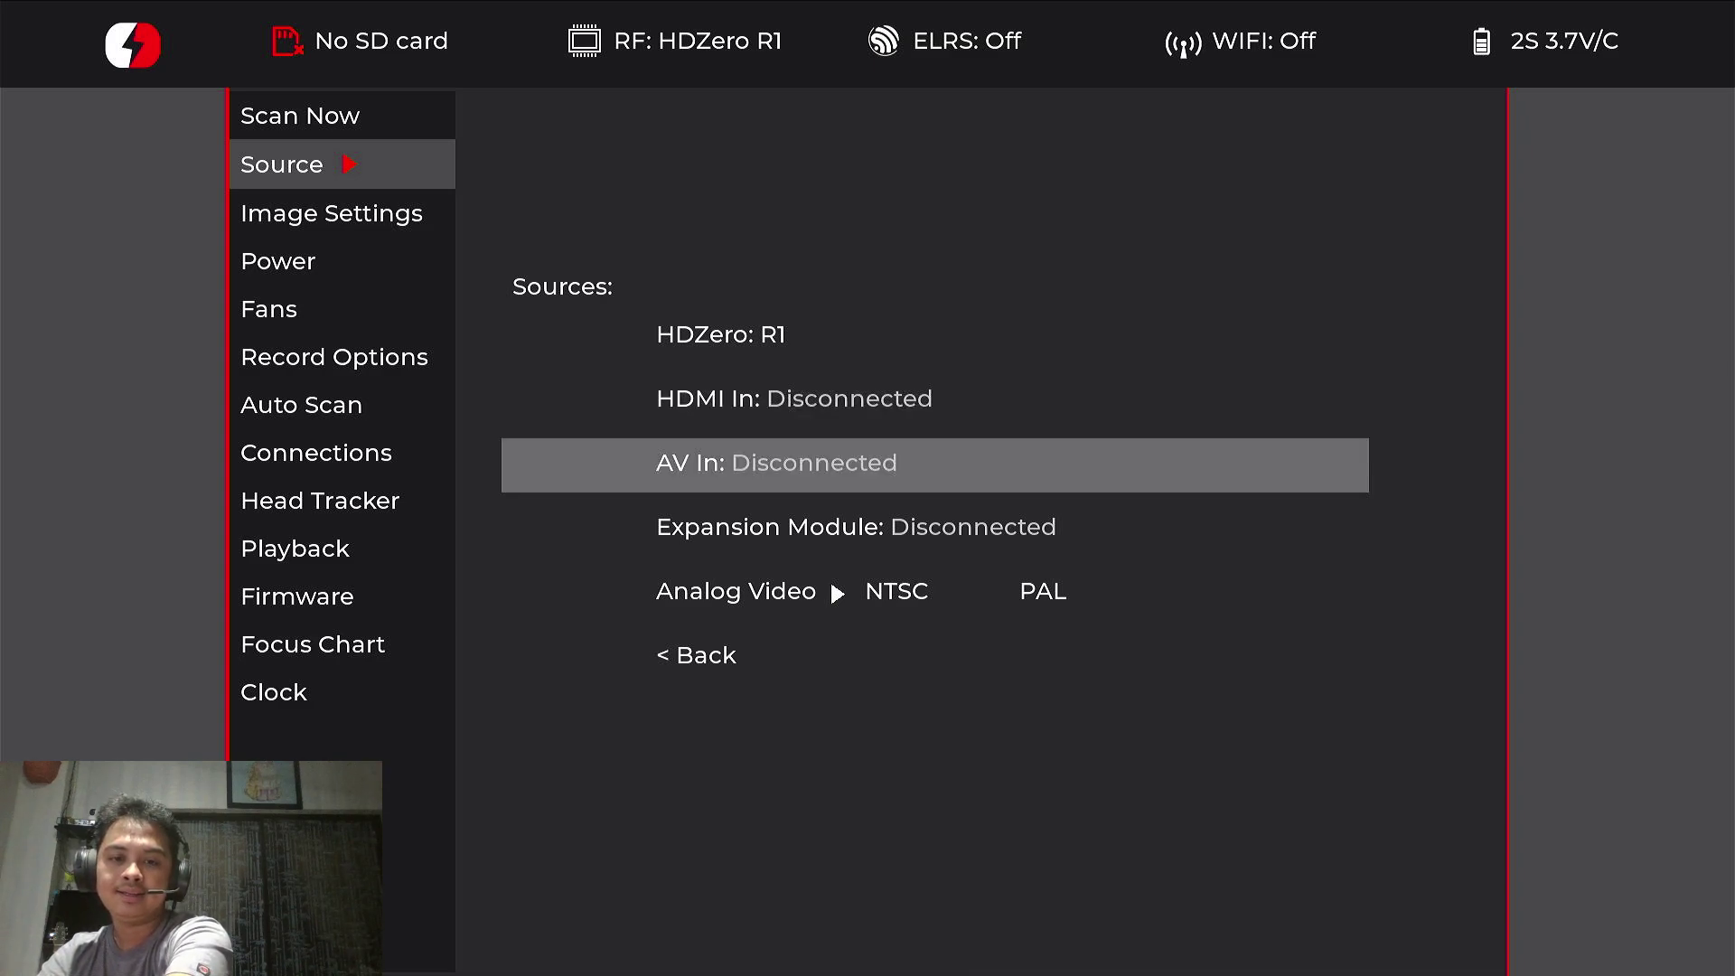
{"action": "key", "text": "Down"}
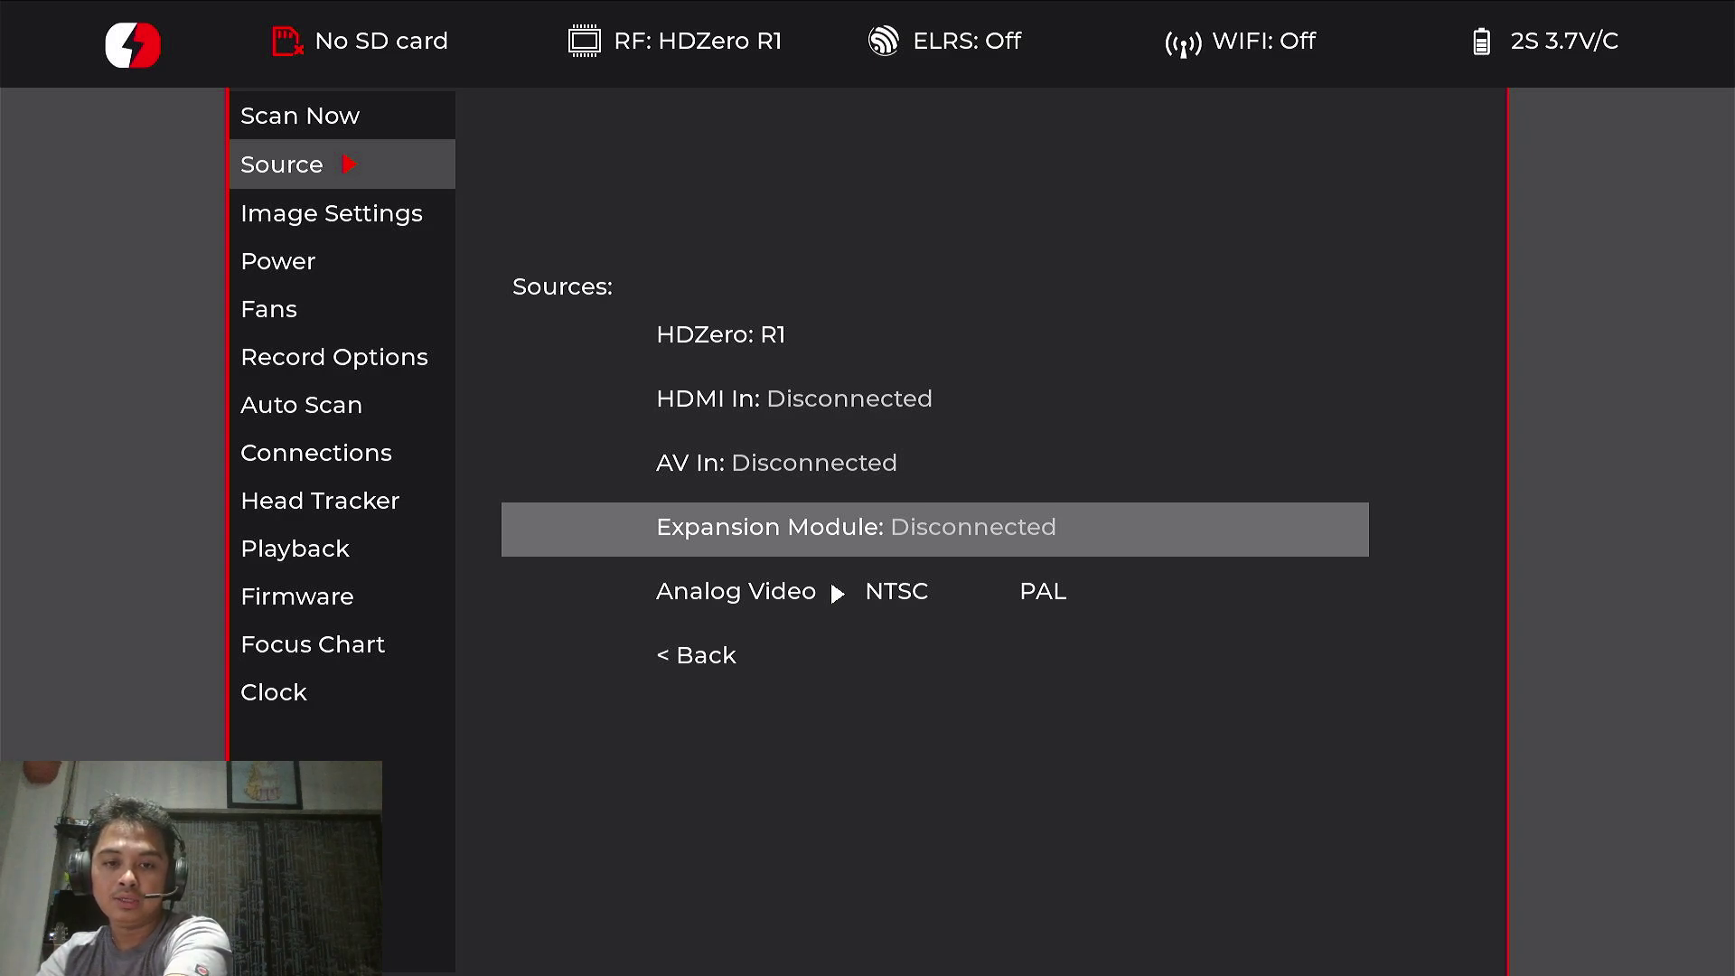
{"action": "left_click", "coordinate": [935, 593]}
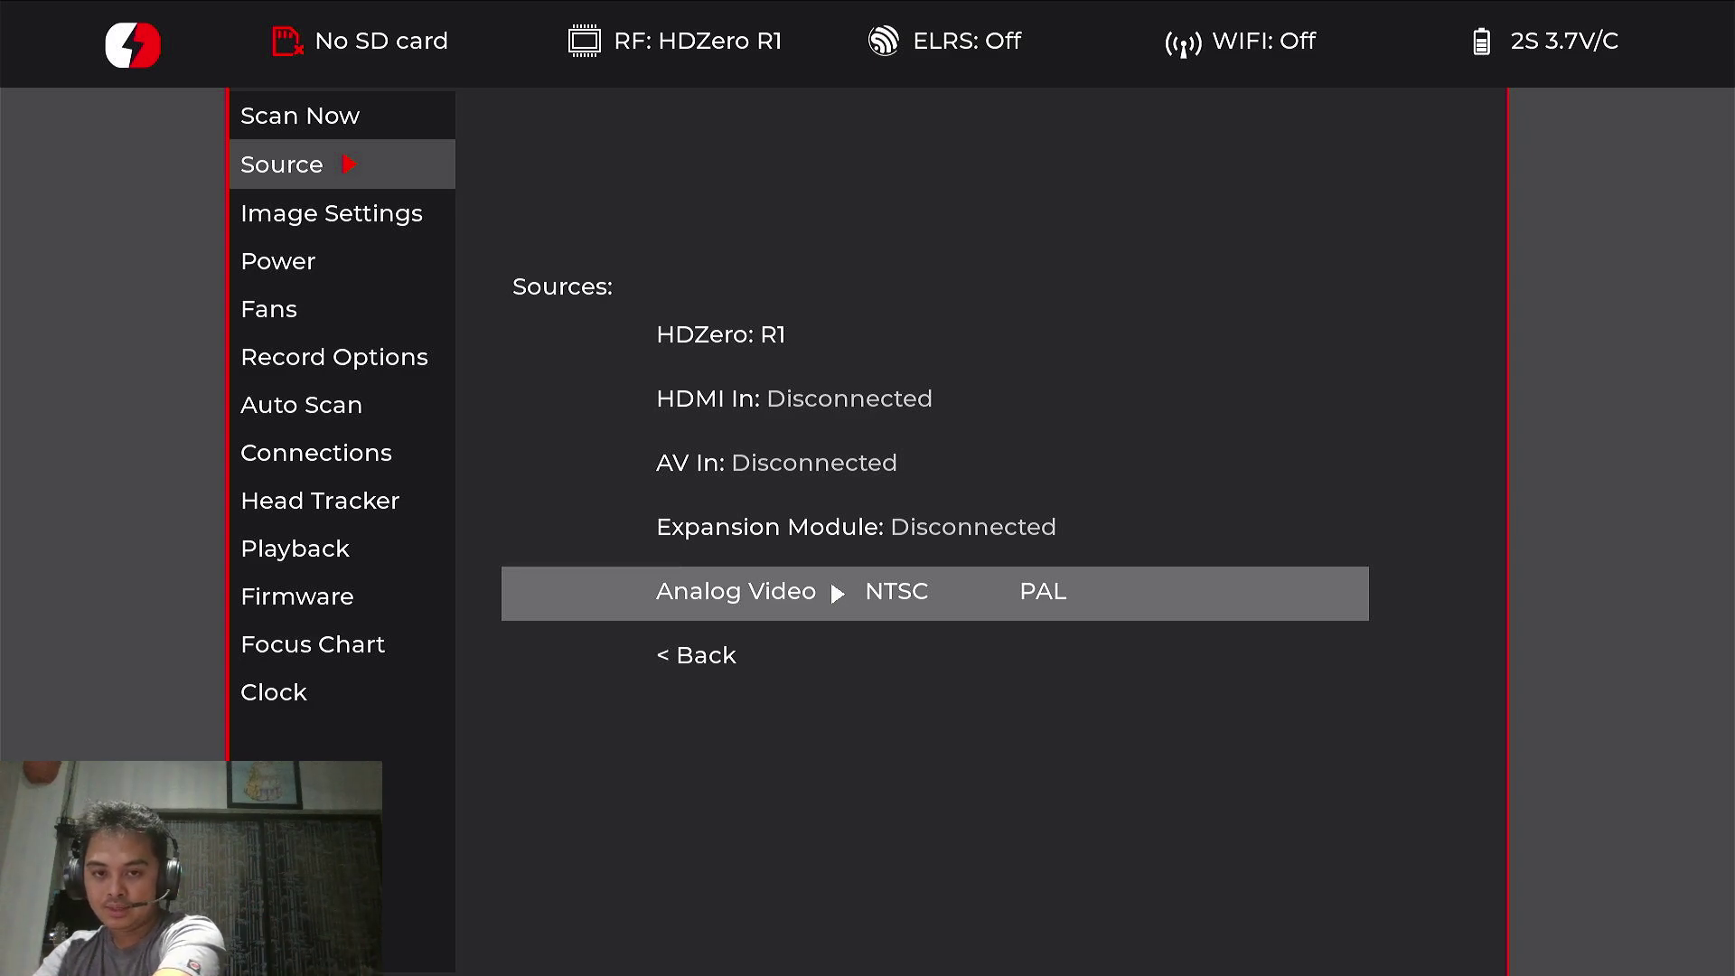
{"action": "left_click", "coordinate": [935, 657]}
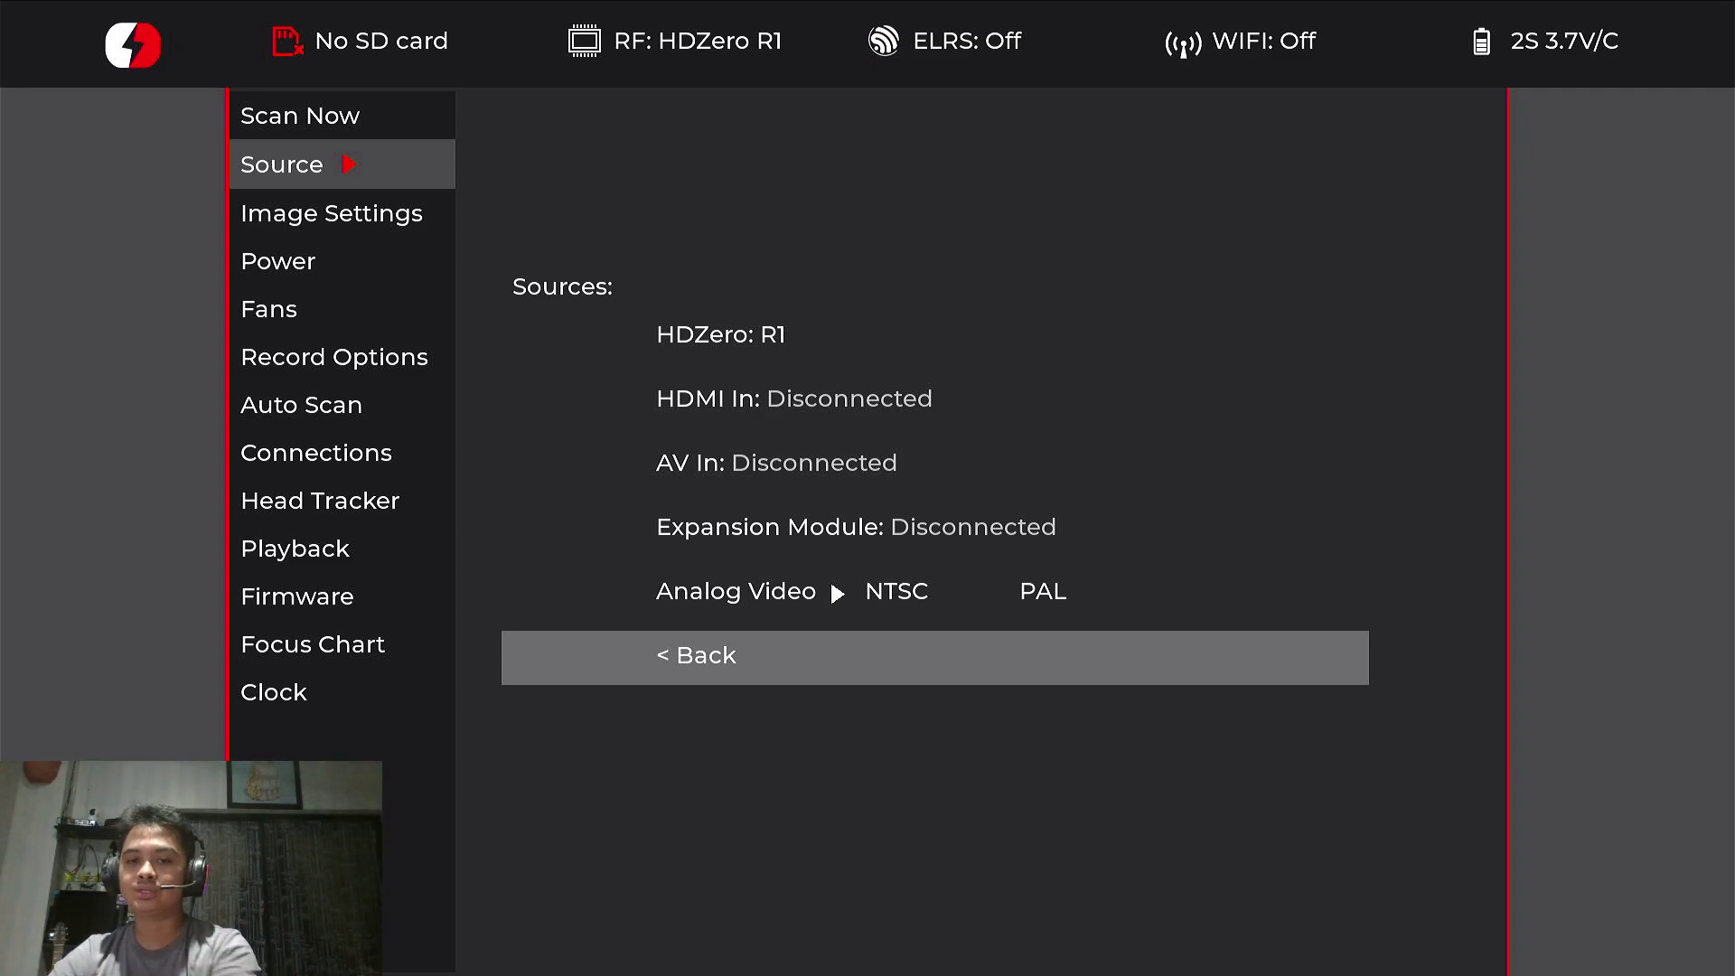
Step: Go through the list of video sources once more and leave the Source page
{"action": "key", "text": "Down"}
{"action": "key", "text": "Down"}
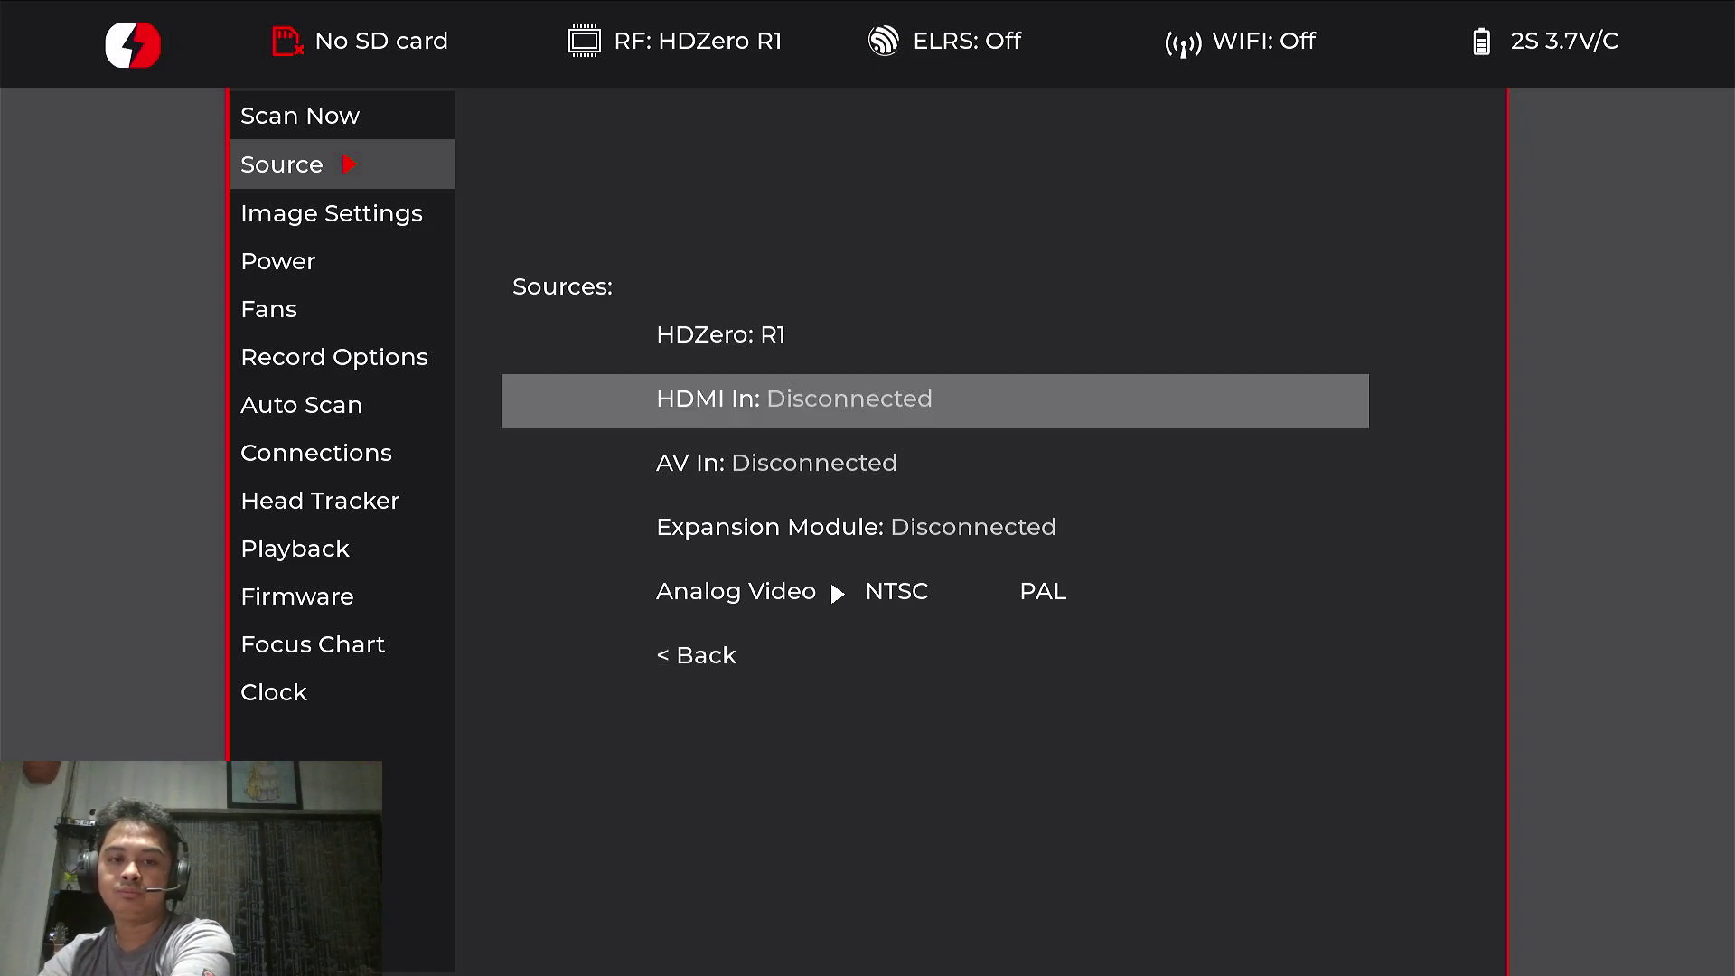
{"action": "key", "text": "Down"}
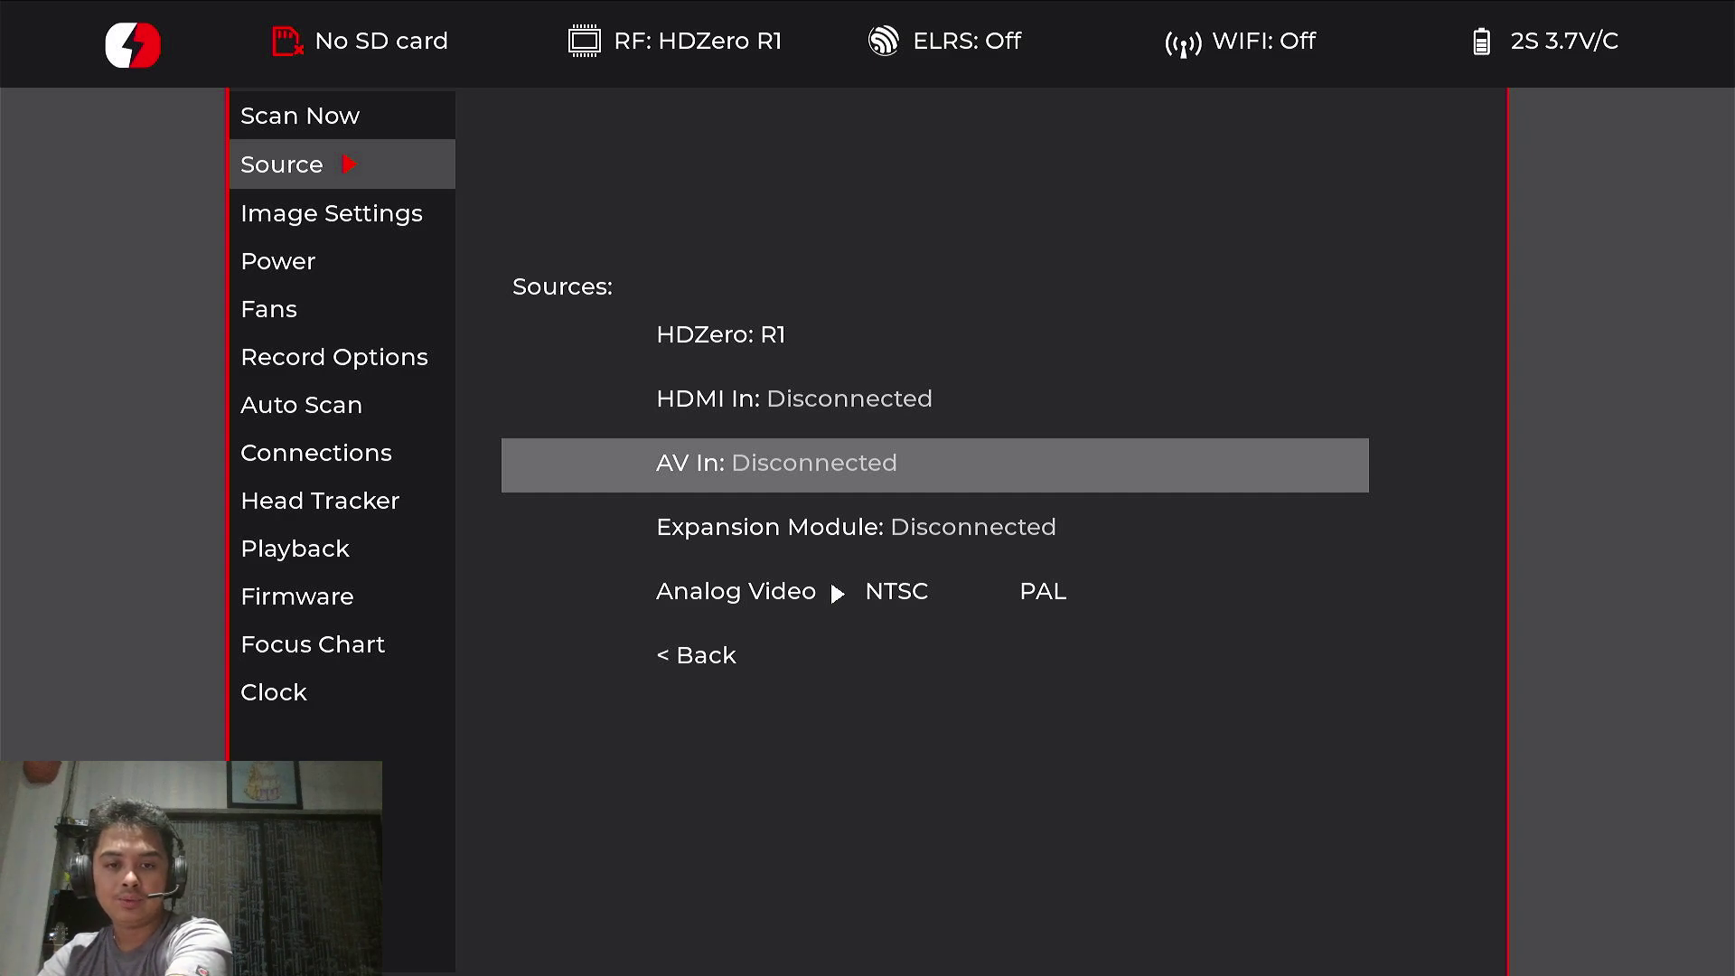
{"action": "key", "text": "Down"}
{"action": "key", "text": "Down"}
{"action": "key", "text": "Down"}
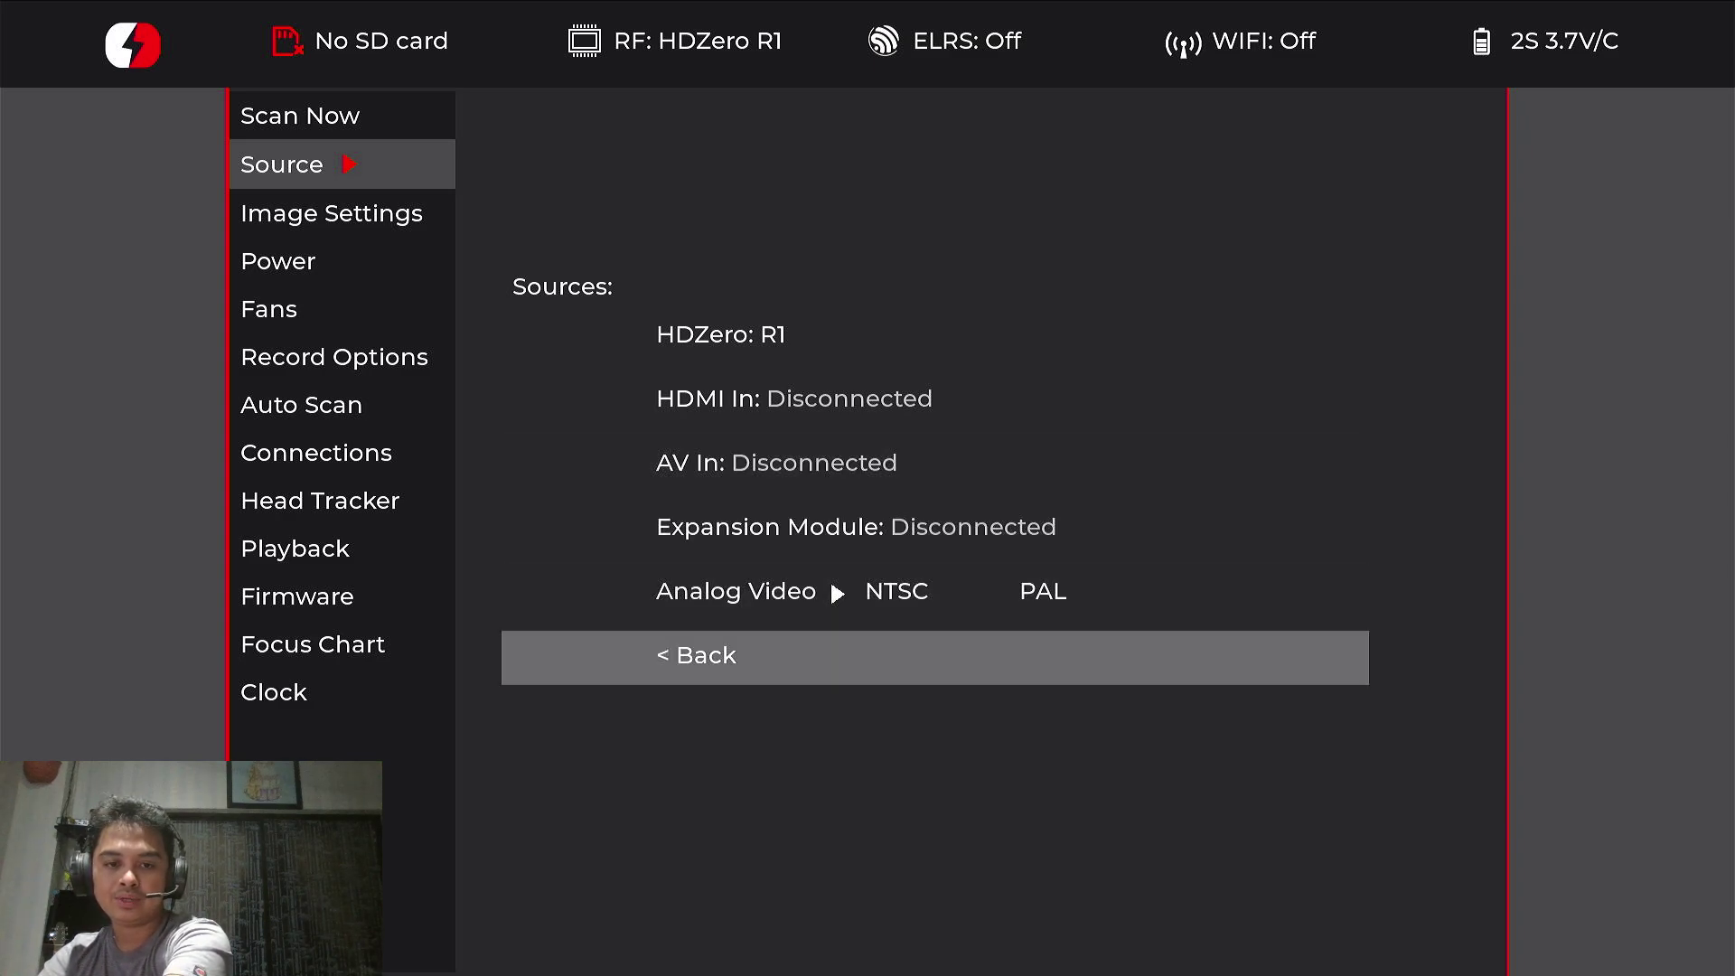
{"action": "key", "text": "Return"}
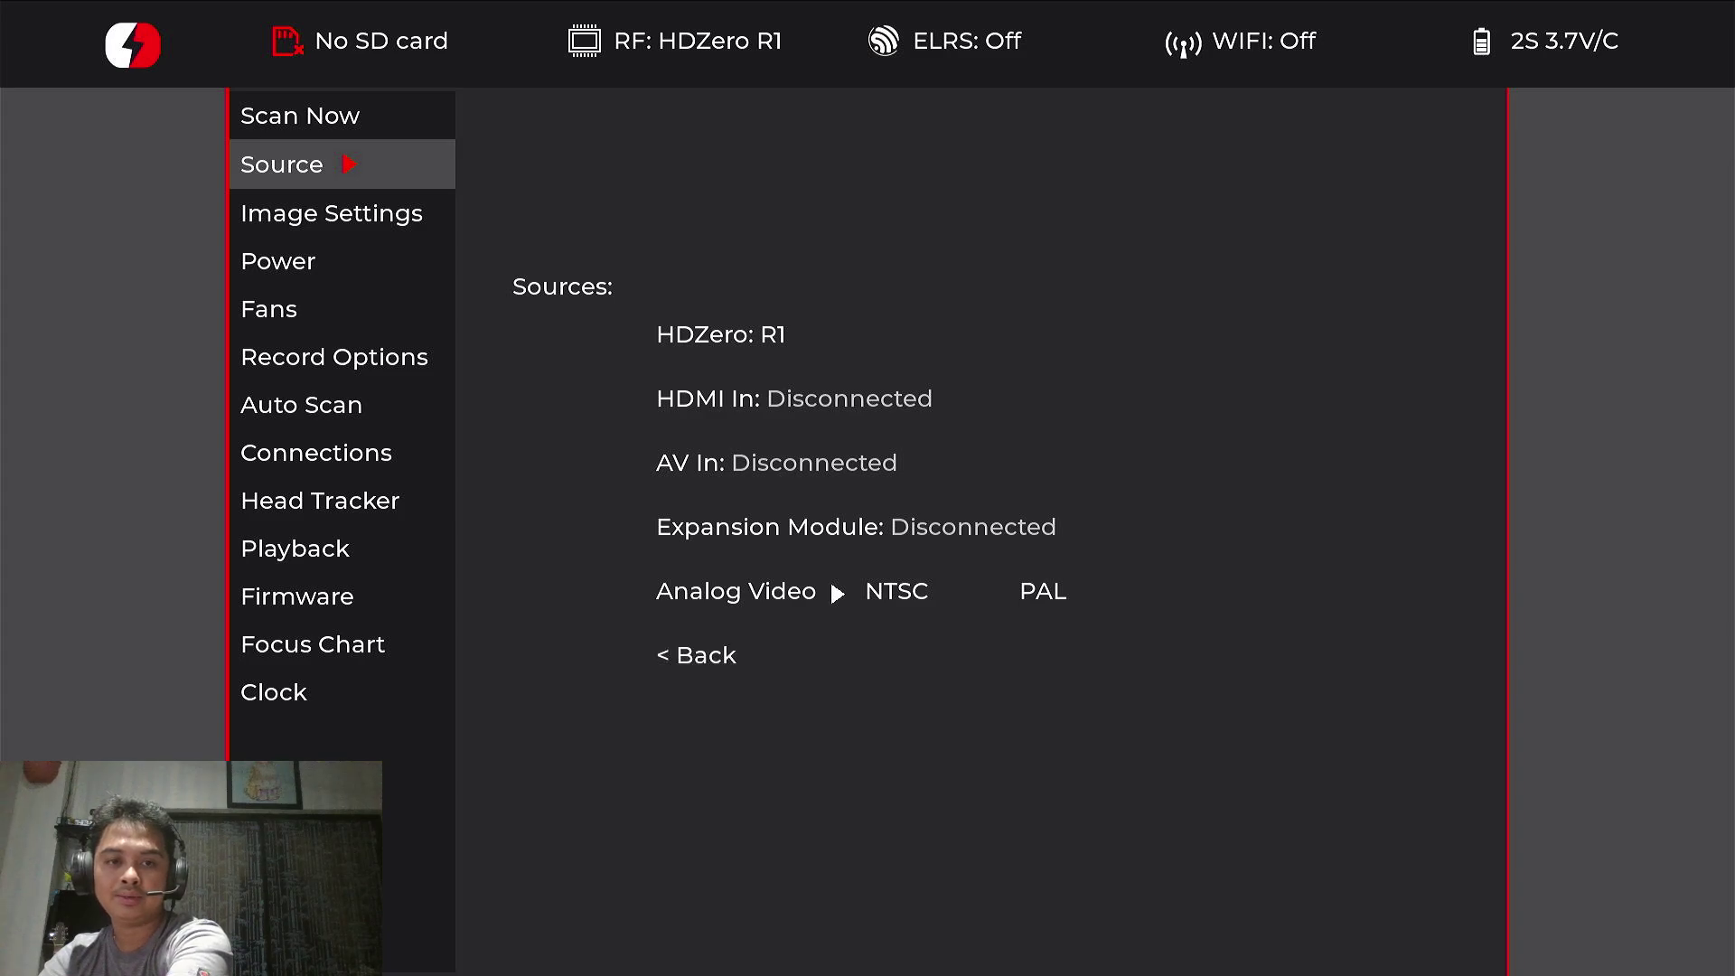
Step: Open Image Settings in video mode
{"action": "key", "text": "Down"}
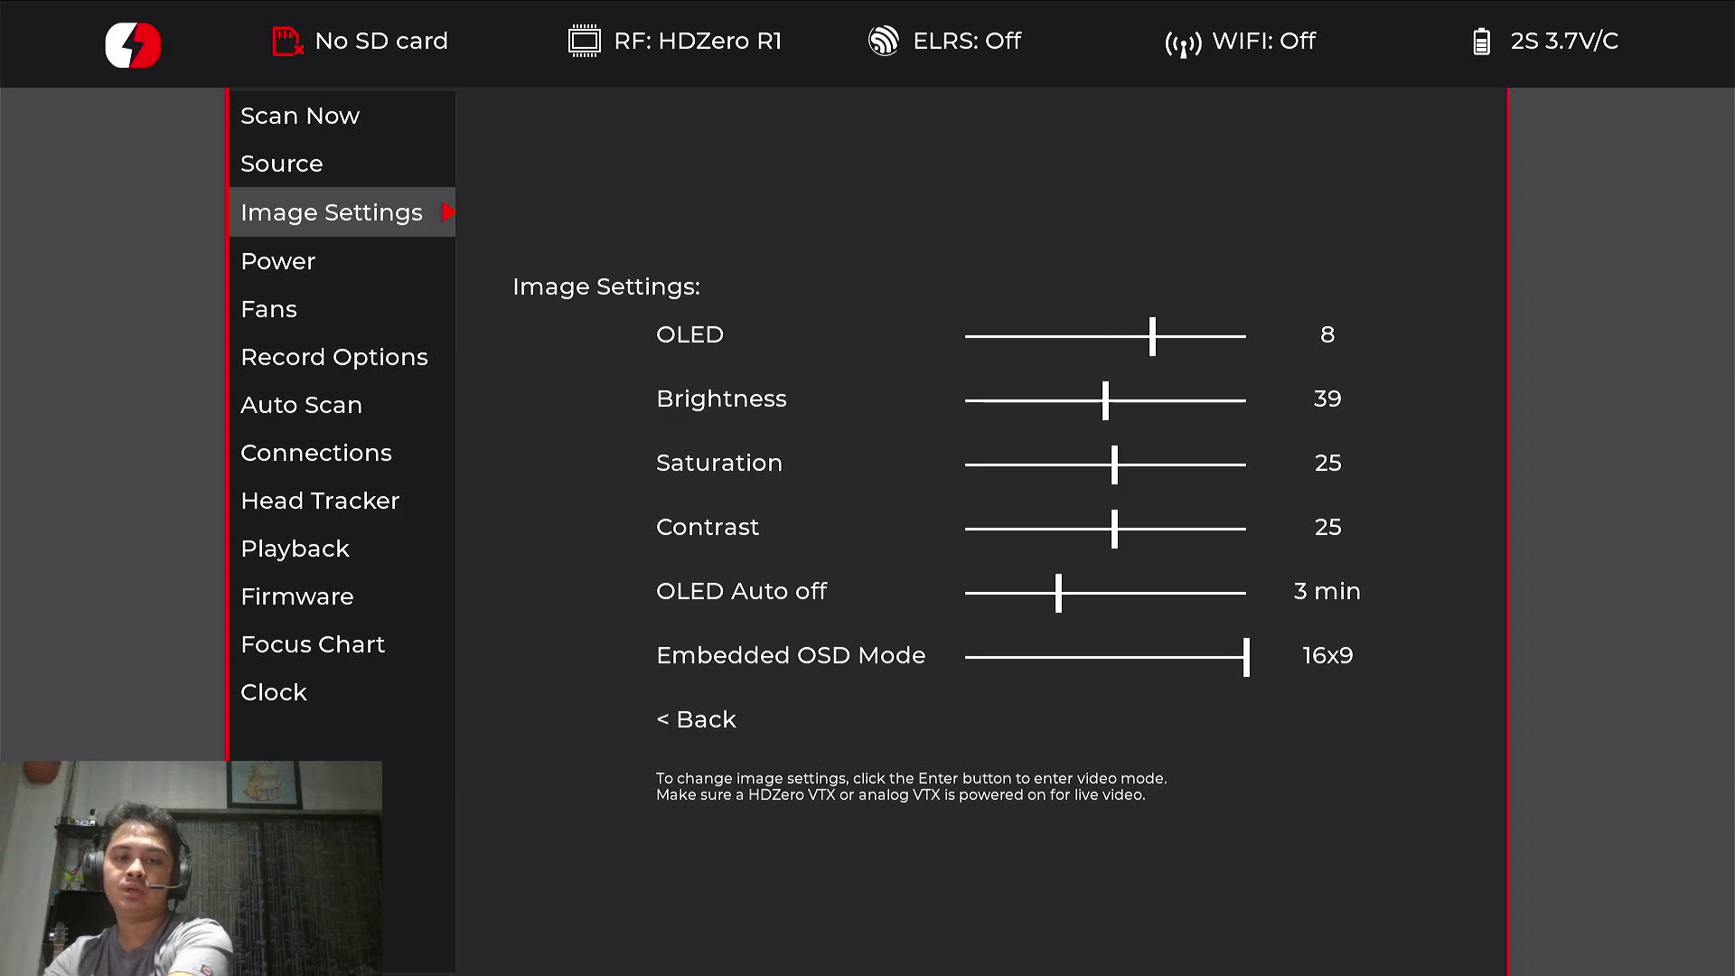
{"action": "key", "text": "Down"}
{"action": "key", "text": "Down"}
{"action": "key", "text": "Down"}
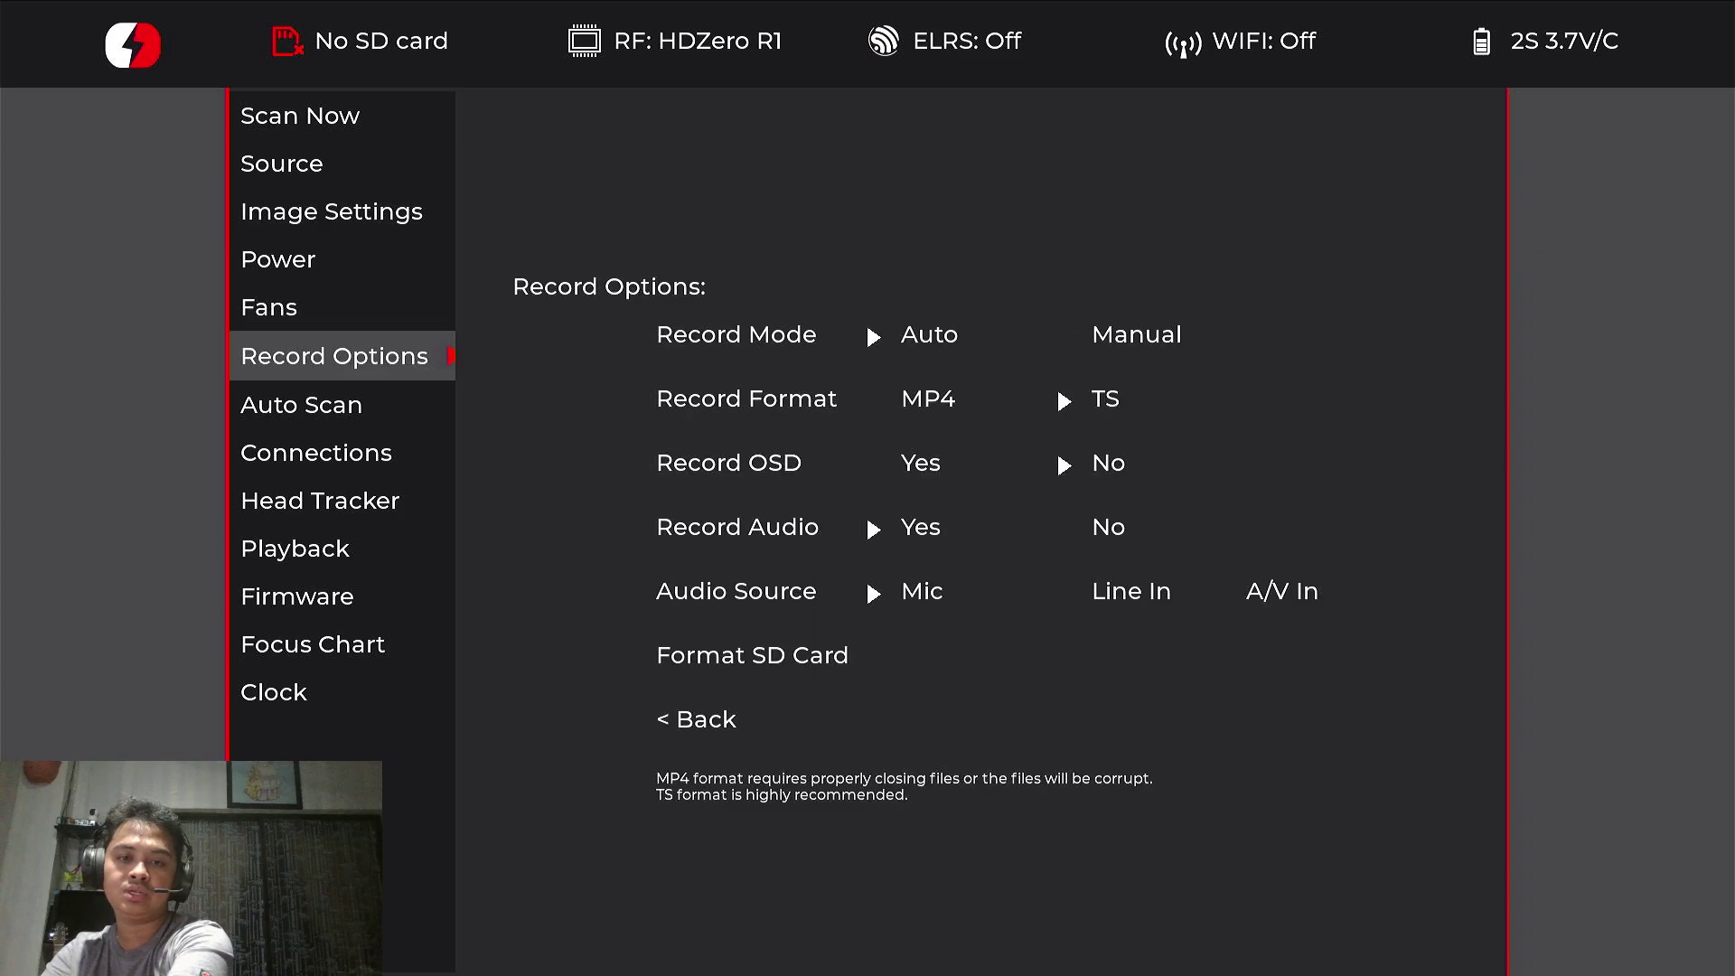
{"action": "key", "text": "Up"}
{"action": "key", "text": "Up"}
{"action": "key", "text": "Up"}
{"action": "key", "text": "Return"}
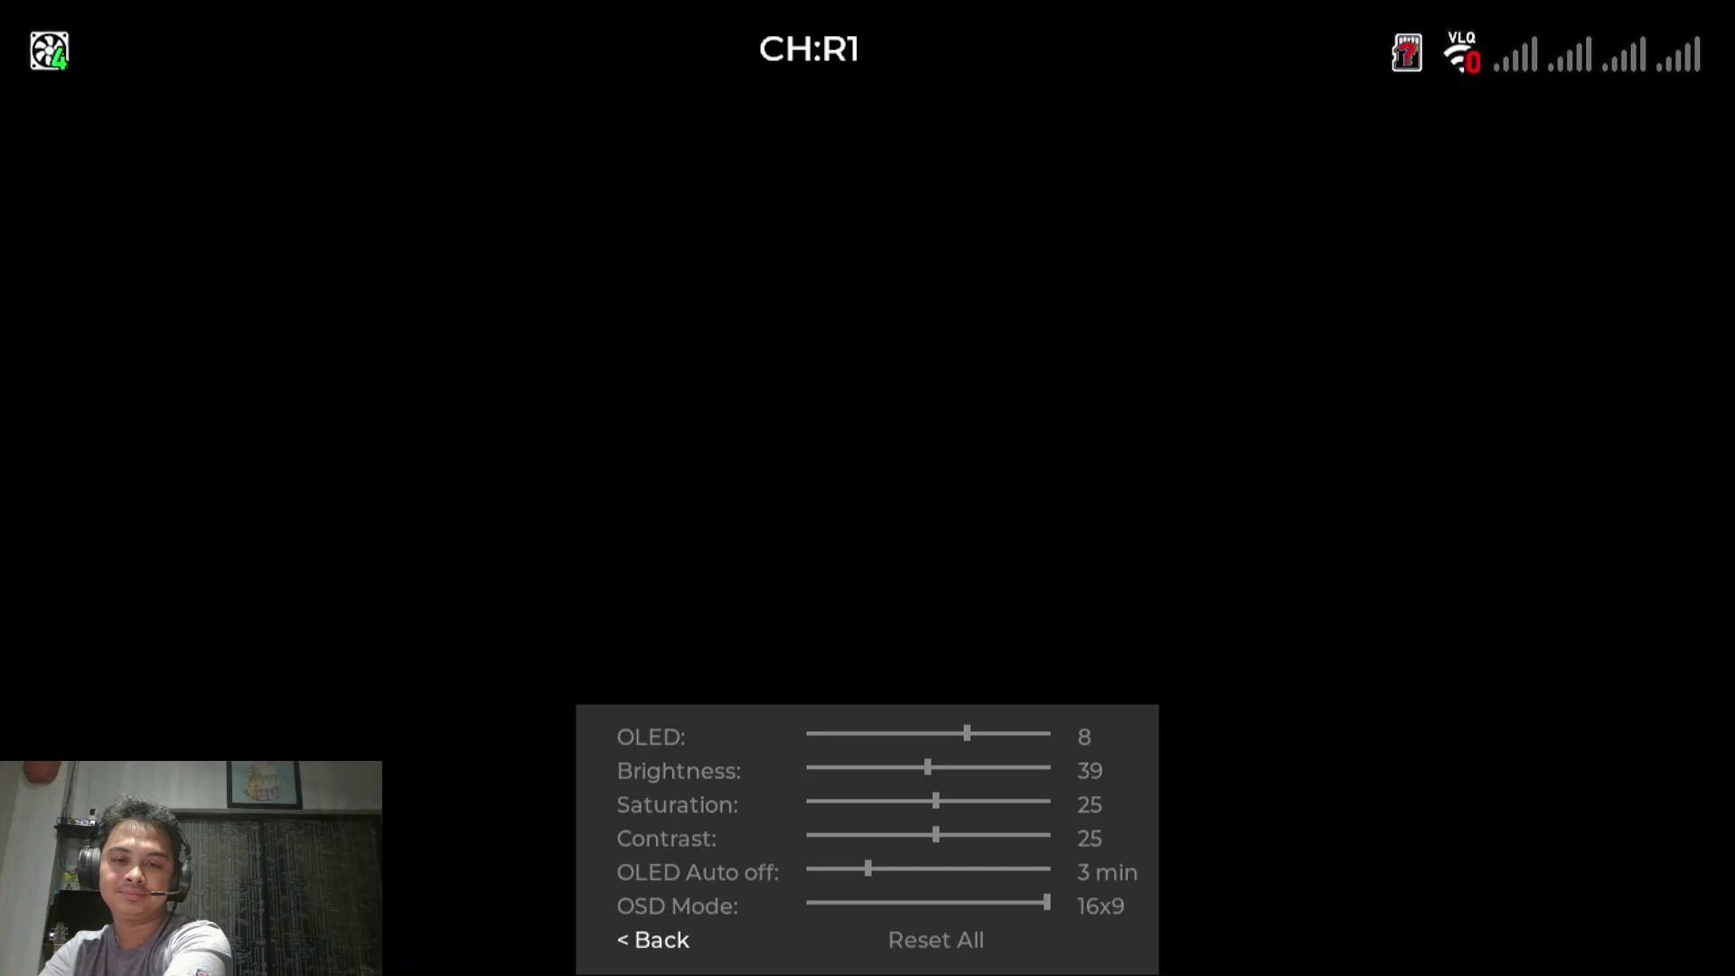
Step: Set the OSD Mode in the image settings to 4x3
{"action": "key", "text": "Right"}
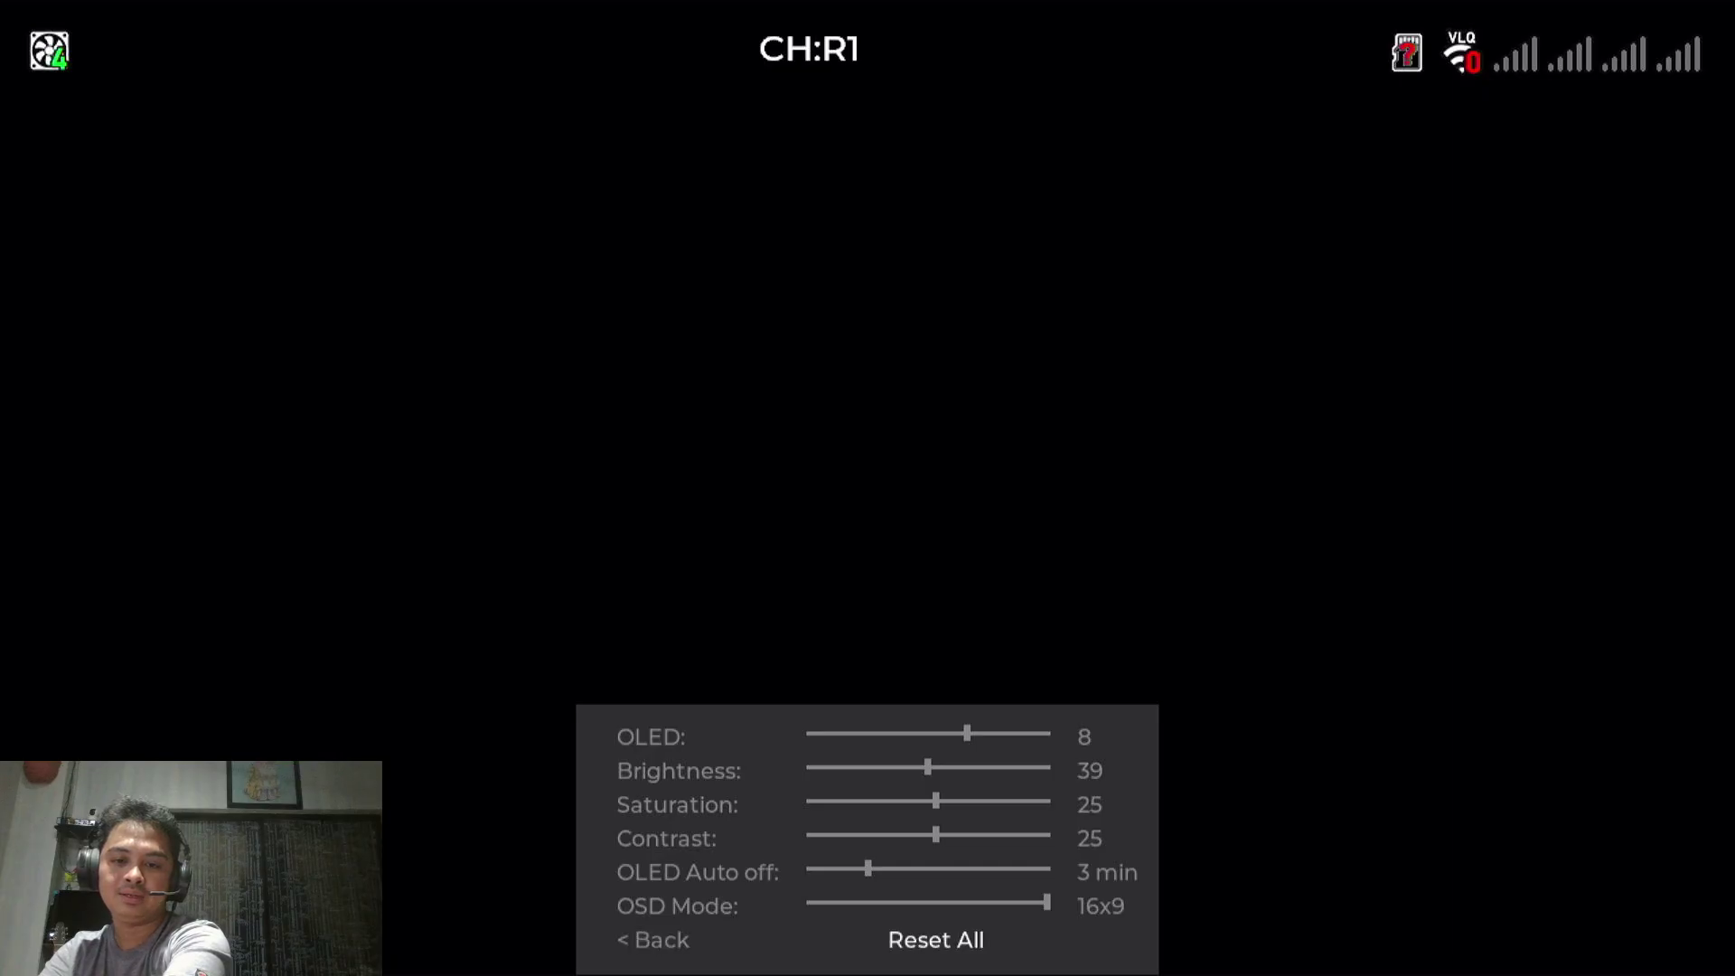
{"action": "key", "text": "Down"}
{"action": "key", "text": "Down"}
{"action": "key", "text": "Down"}
{"action": "key", "text": "Down"}
{"action": "key", "text": "Down"}
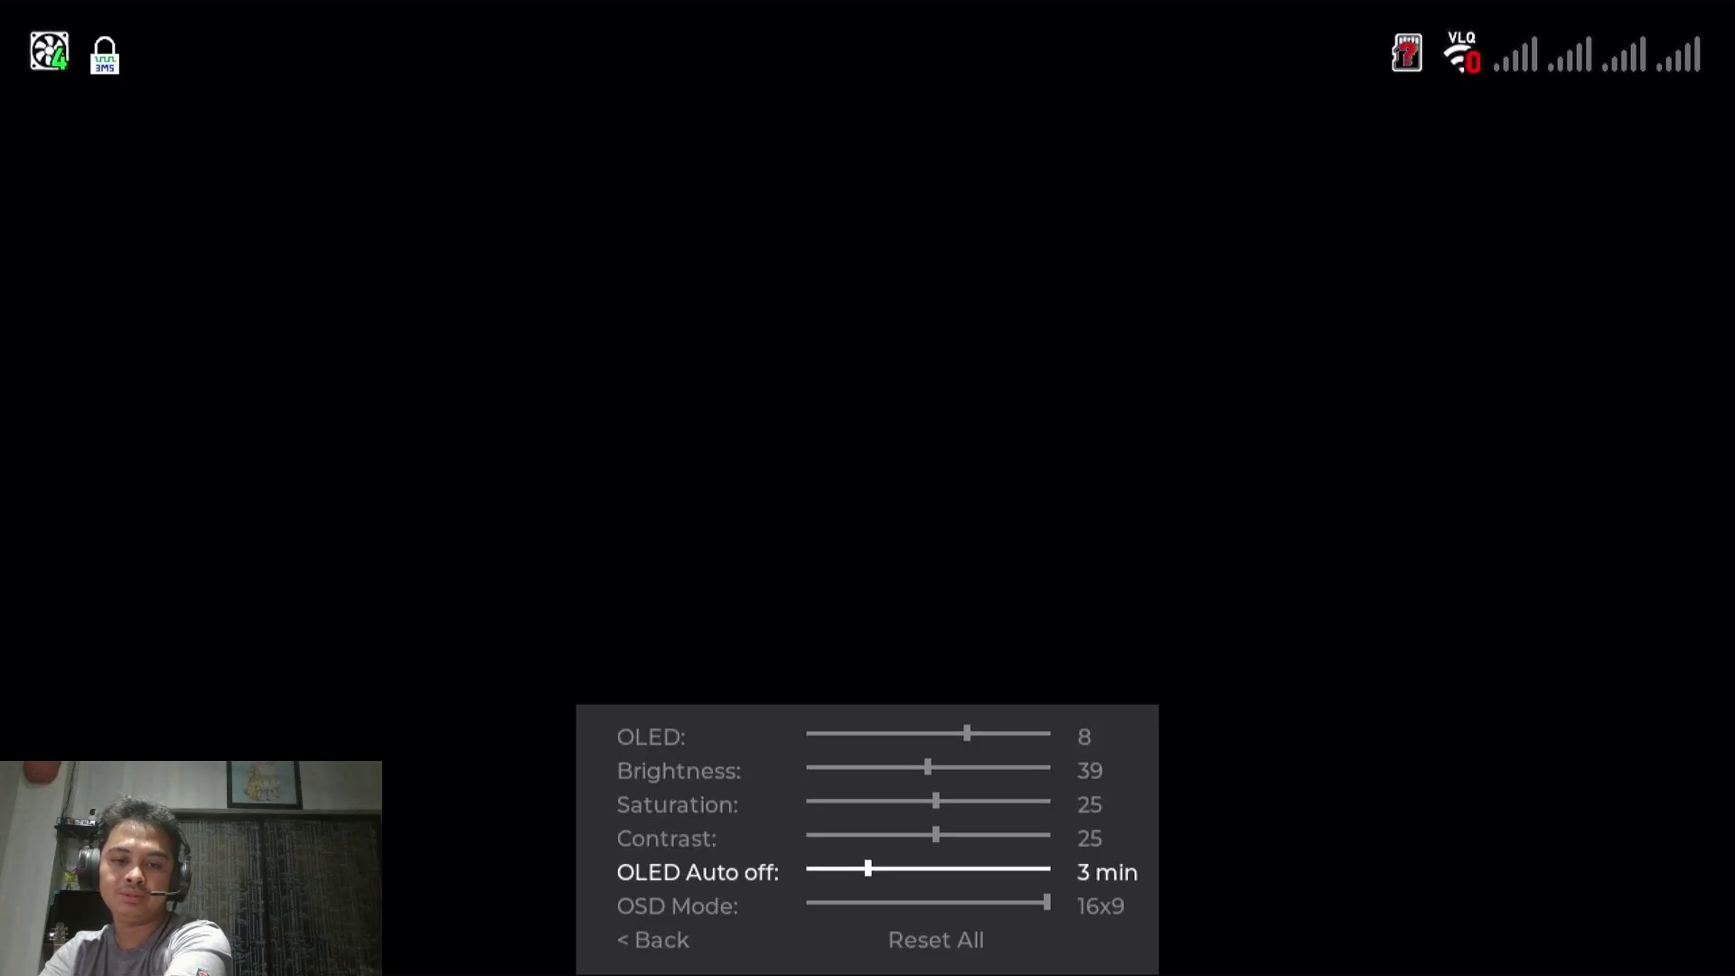
{"action": "key", "text": "Down"}
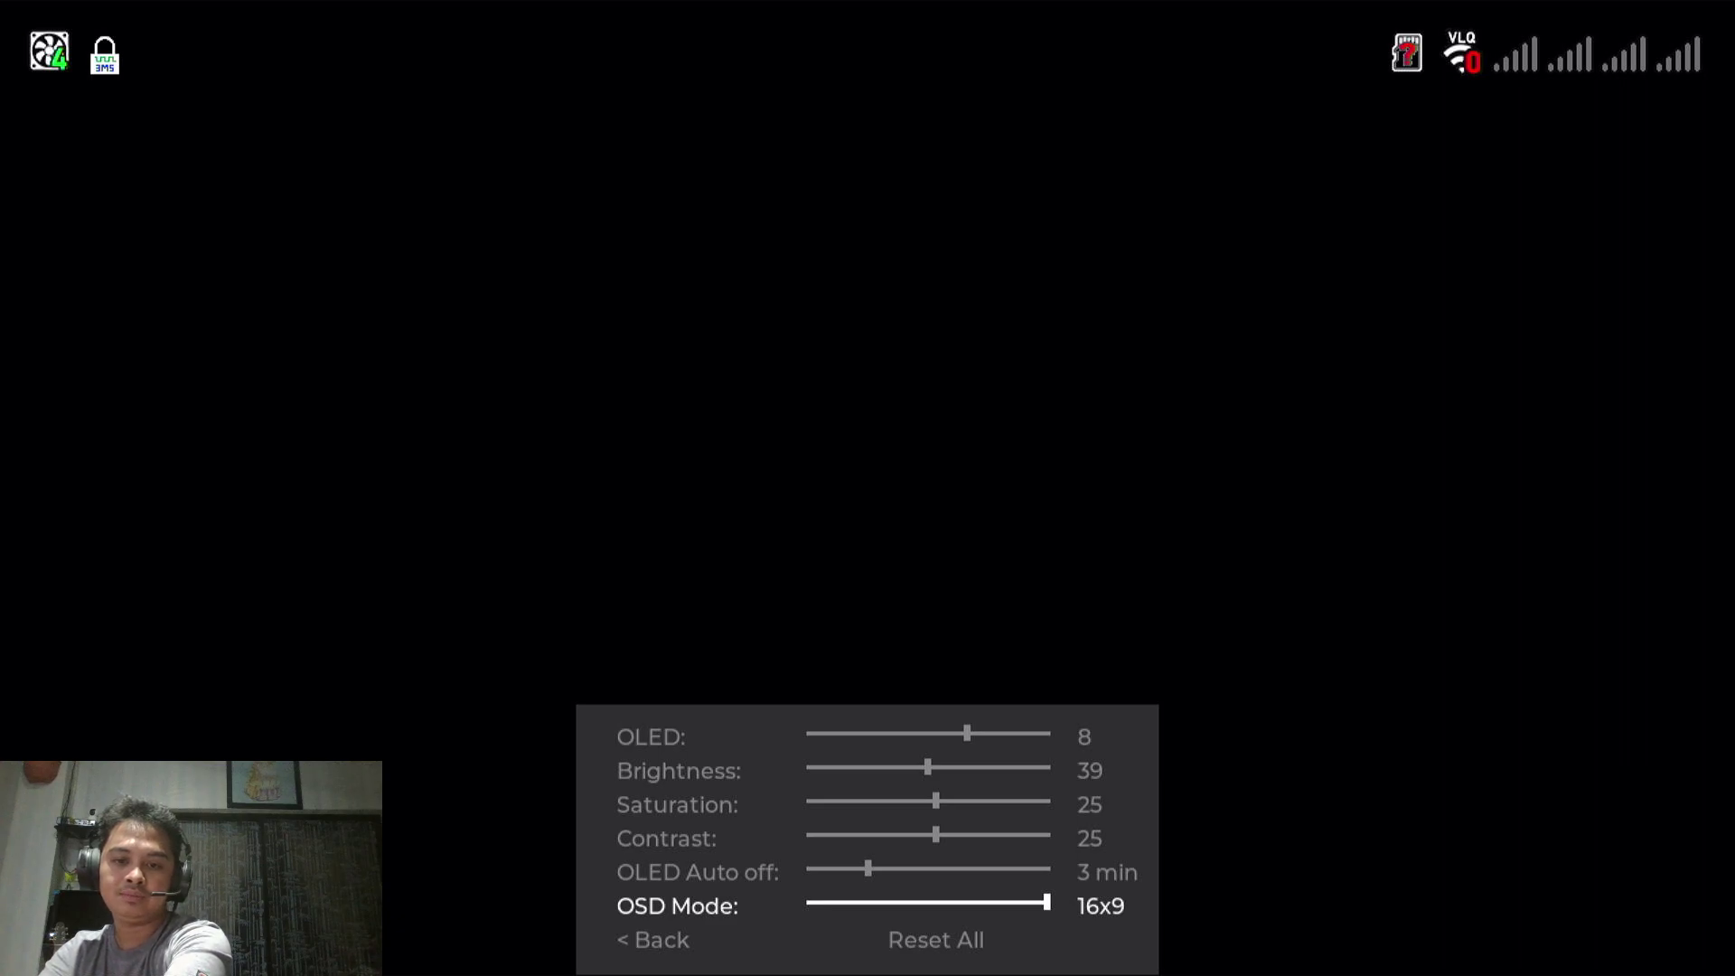
{"action": "key", "text": "Return"}
{"action": "key", "text": "Left"}
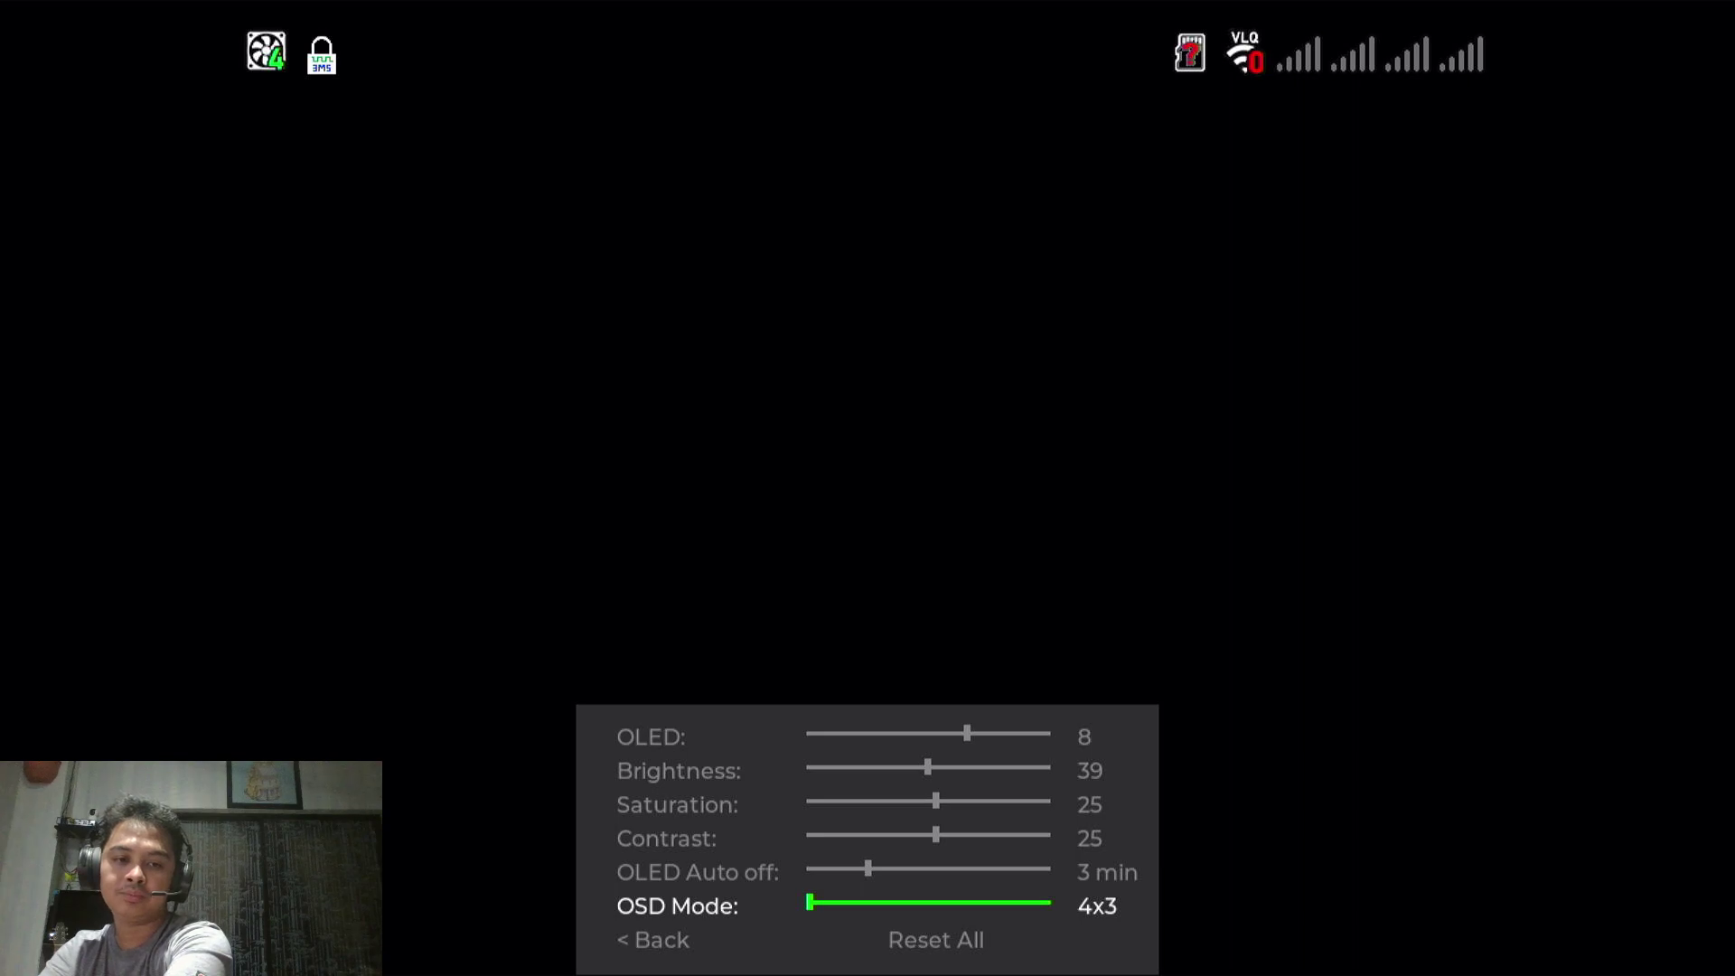
{"action": "key", "text": "Return"}
{"action": "key", "text": "Up"}
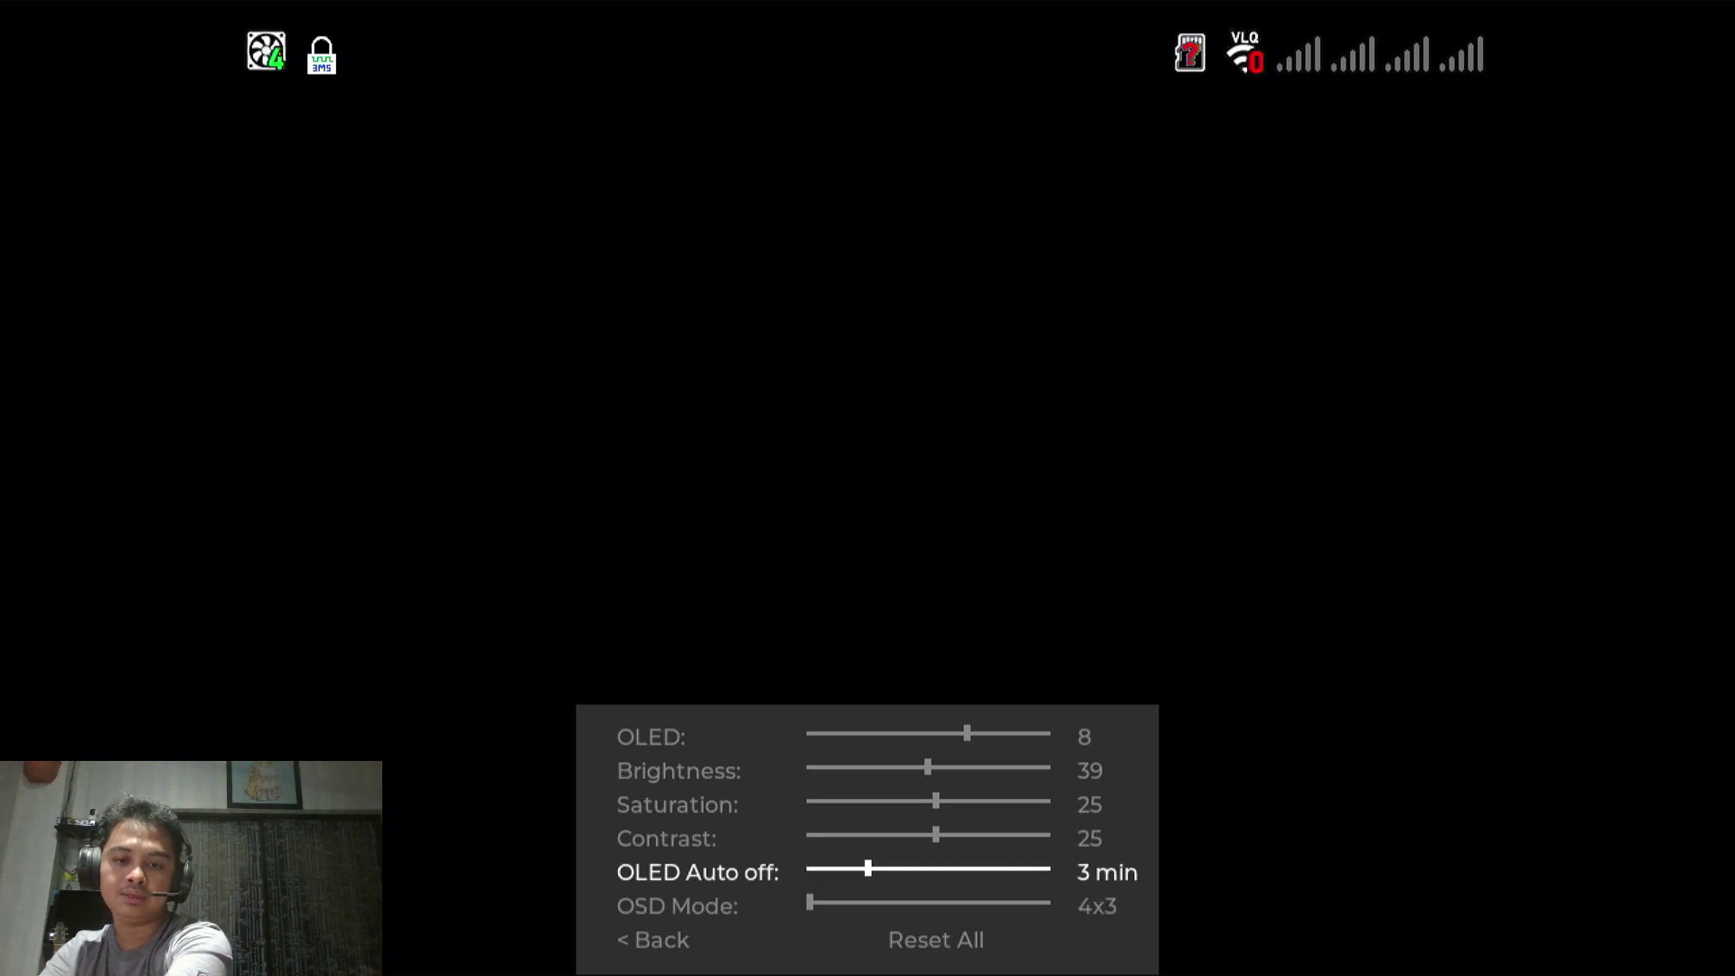
Step: Leave the image settings and examine the battery, cell count and cell voltage settings on the Power page
{"action": "key", "text": "Down"}
{"action": "key", "text": "Down"}
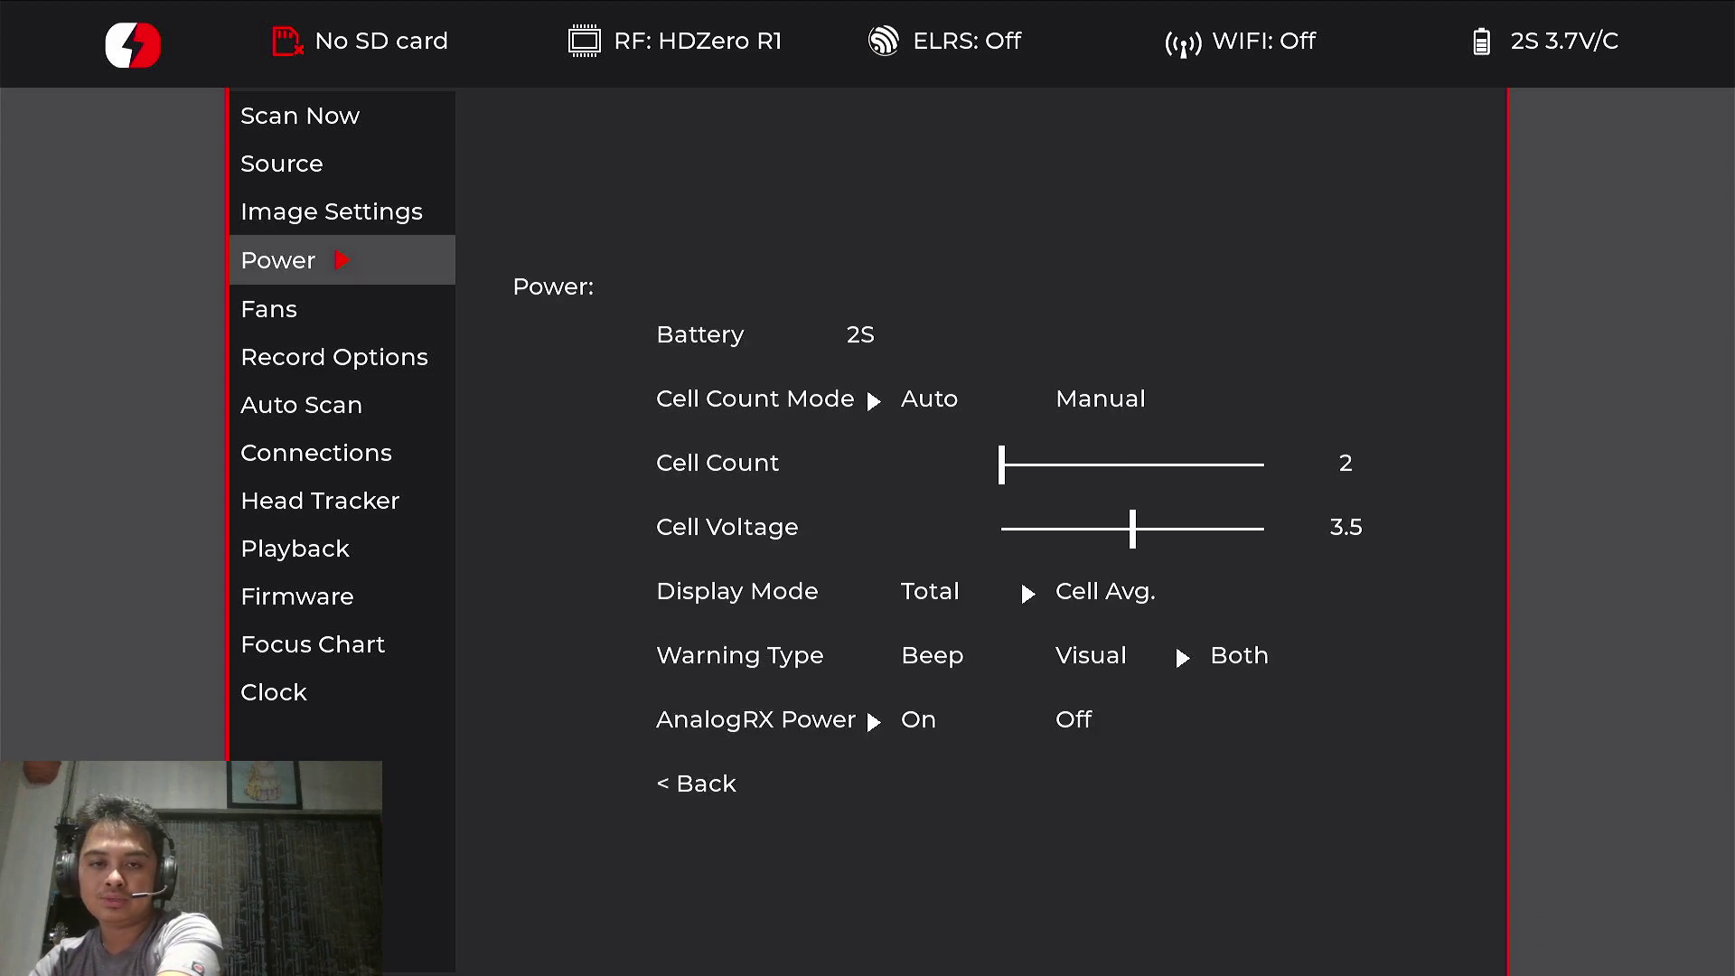
{"action": "key", "text": "Return"}
{"action": "key", "text": "Down"}
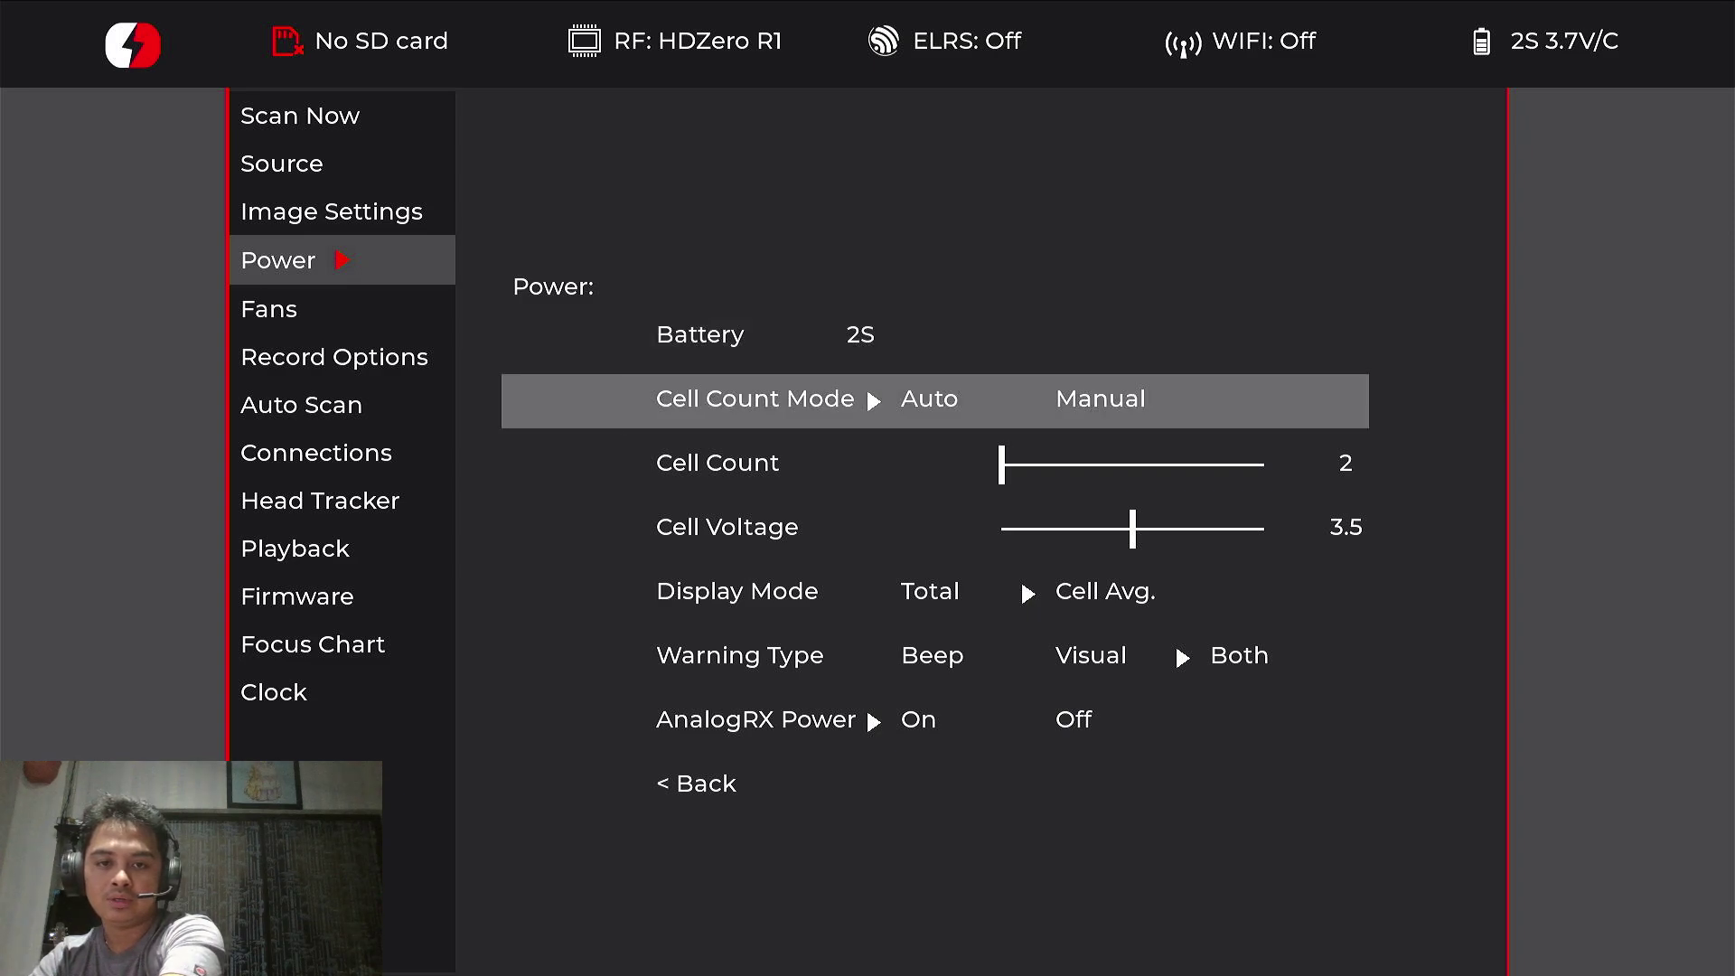
{"action": "key", "text": "Up"}
{"action": "key", "text": "Down"}
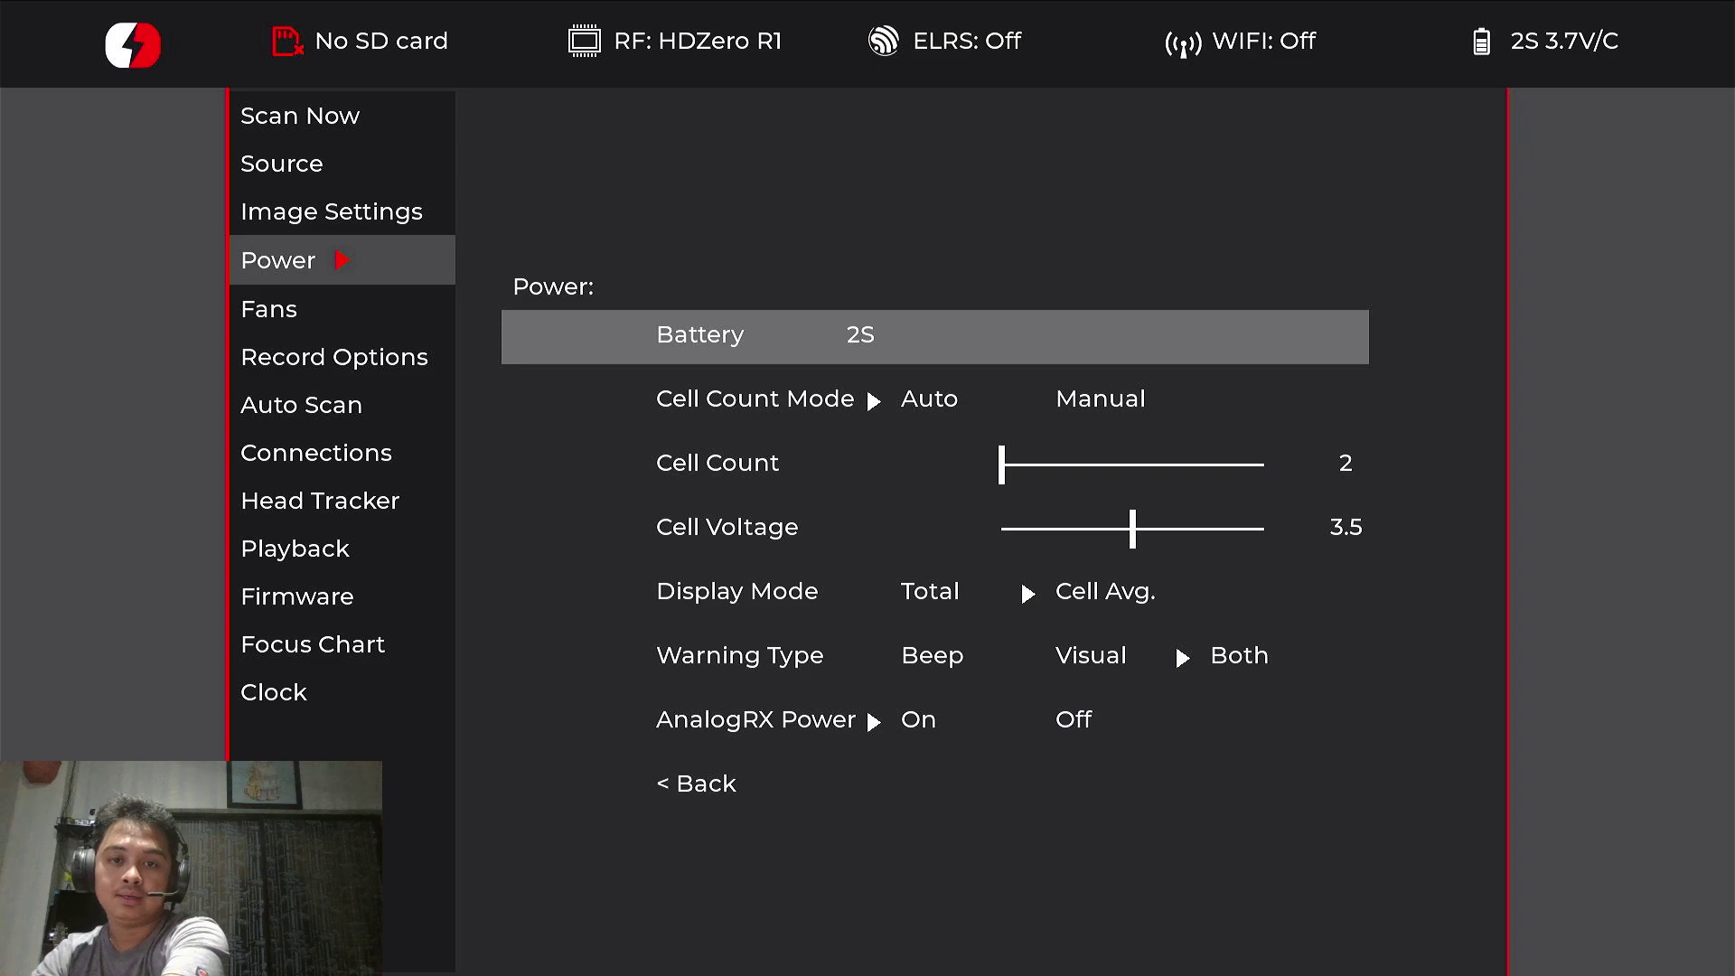
{"action": "key", "text": "Up"}
{"action": "key", "text": "Down"}
{"action": "key", "text": "Down"}
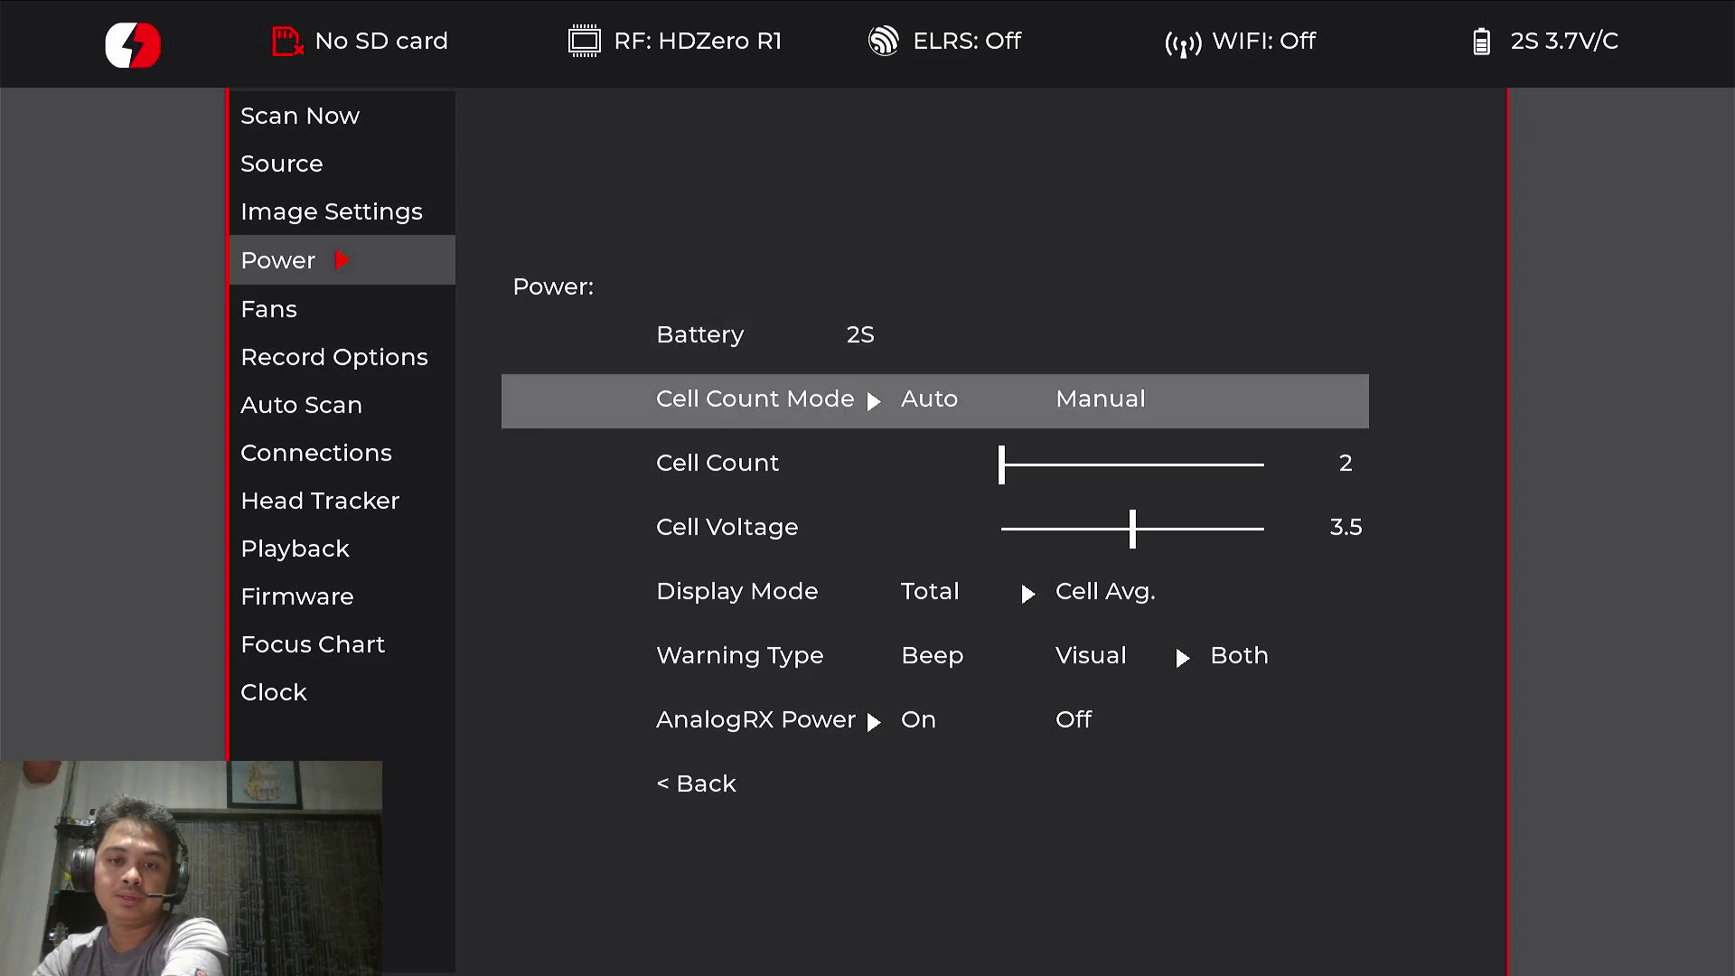
{"action": "key", "text": "Down"}
{"action": "key", "text": "Down"}
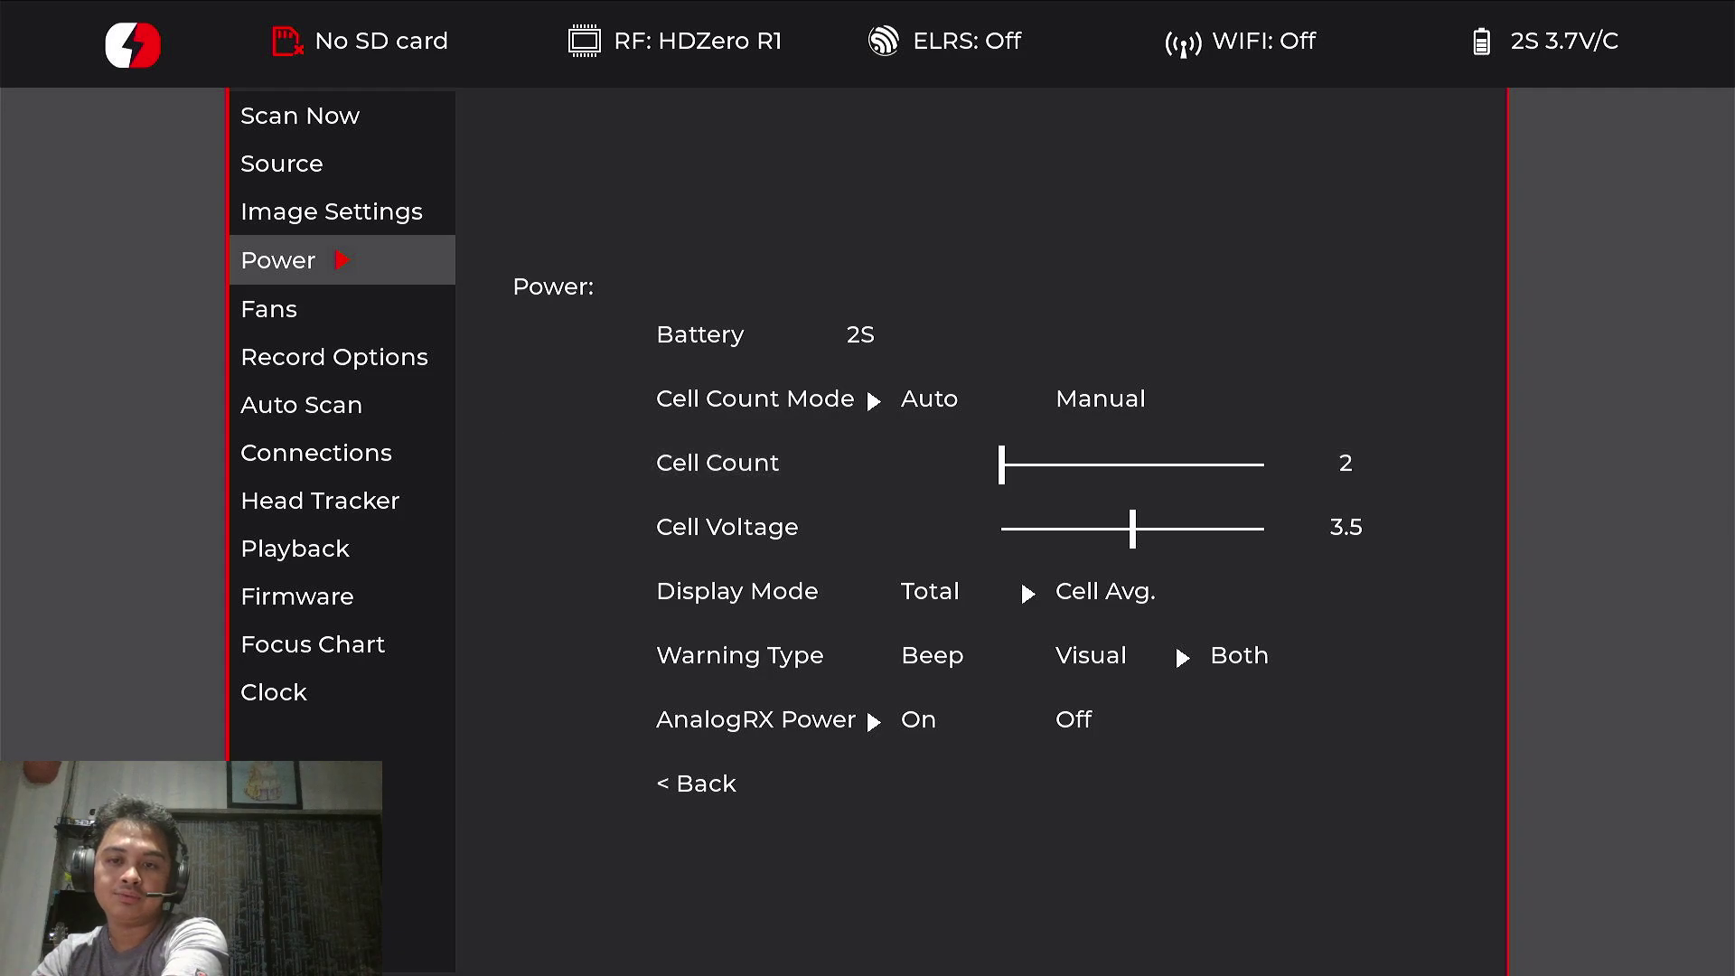
Step: Examine the Display Mode, Warning Type and AnalogRX Power options, and leave the Power page
{"action": "key", "text": "Down"}
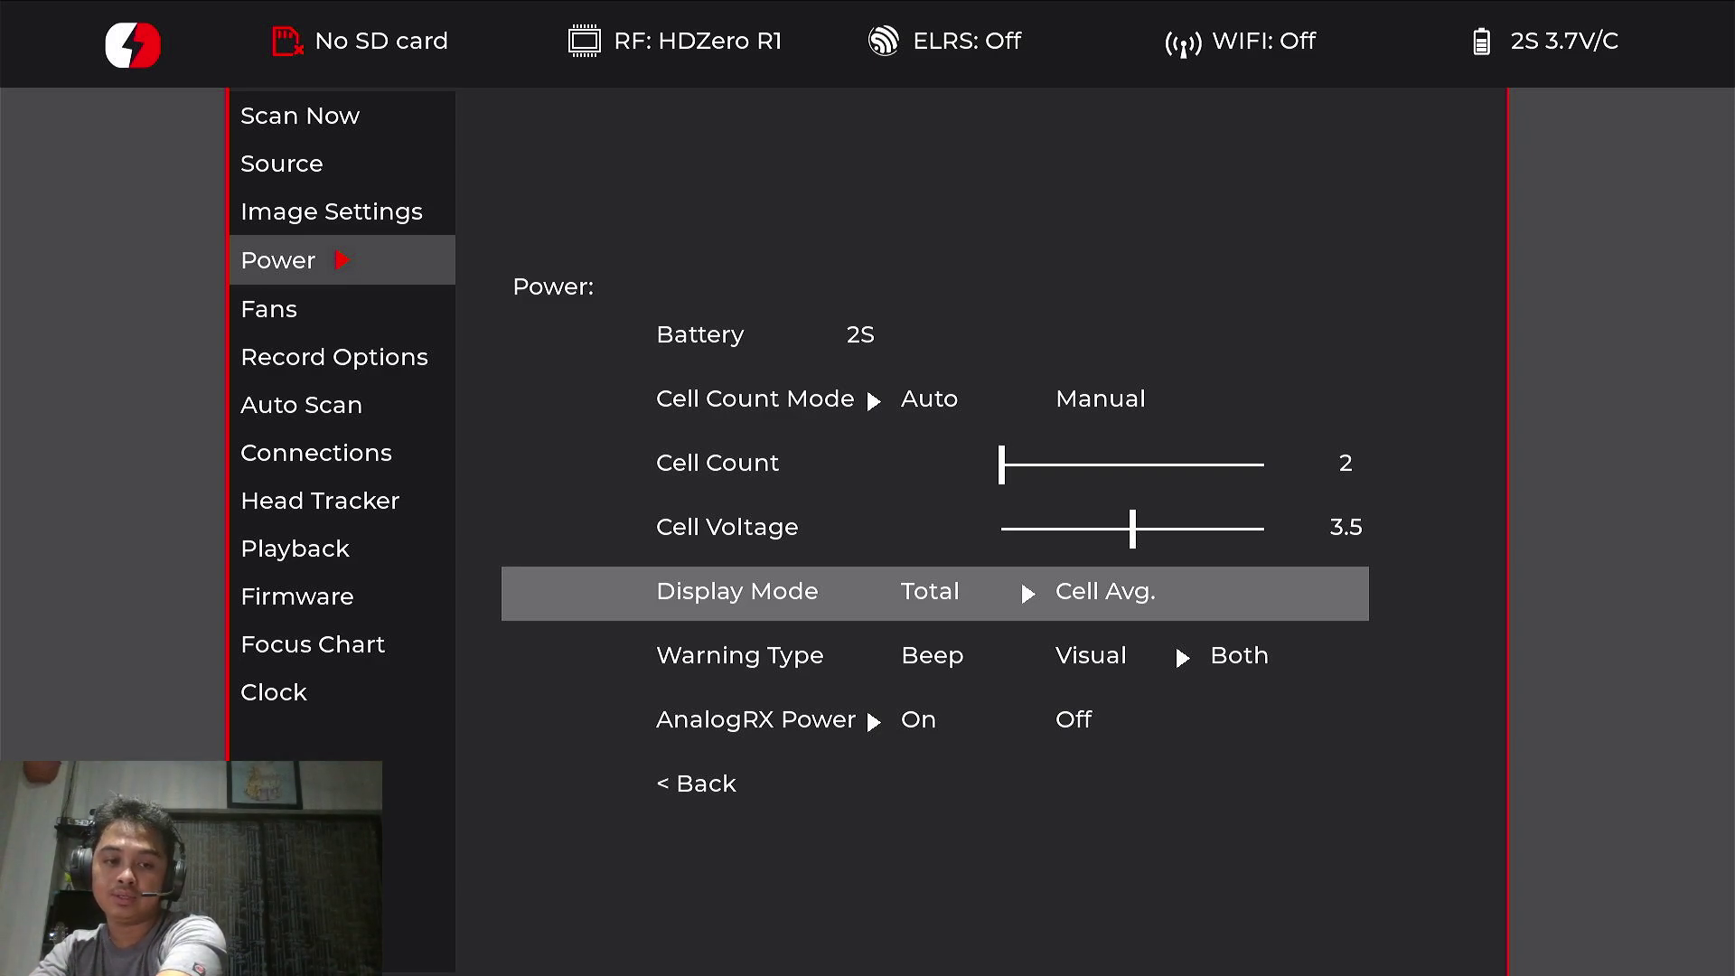
{"action": "key", "text": "Down"}
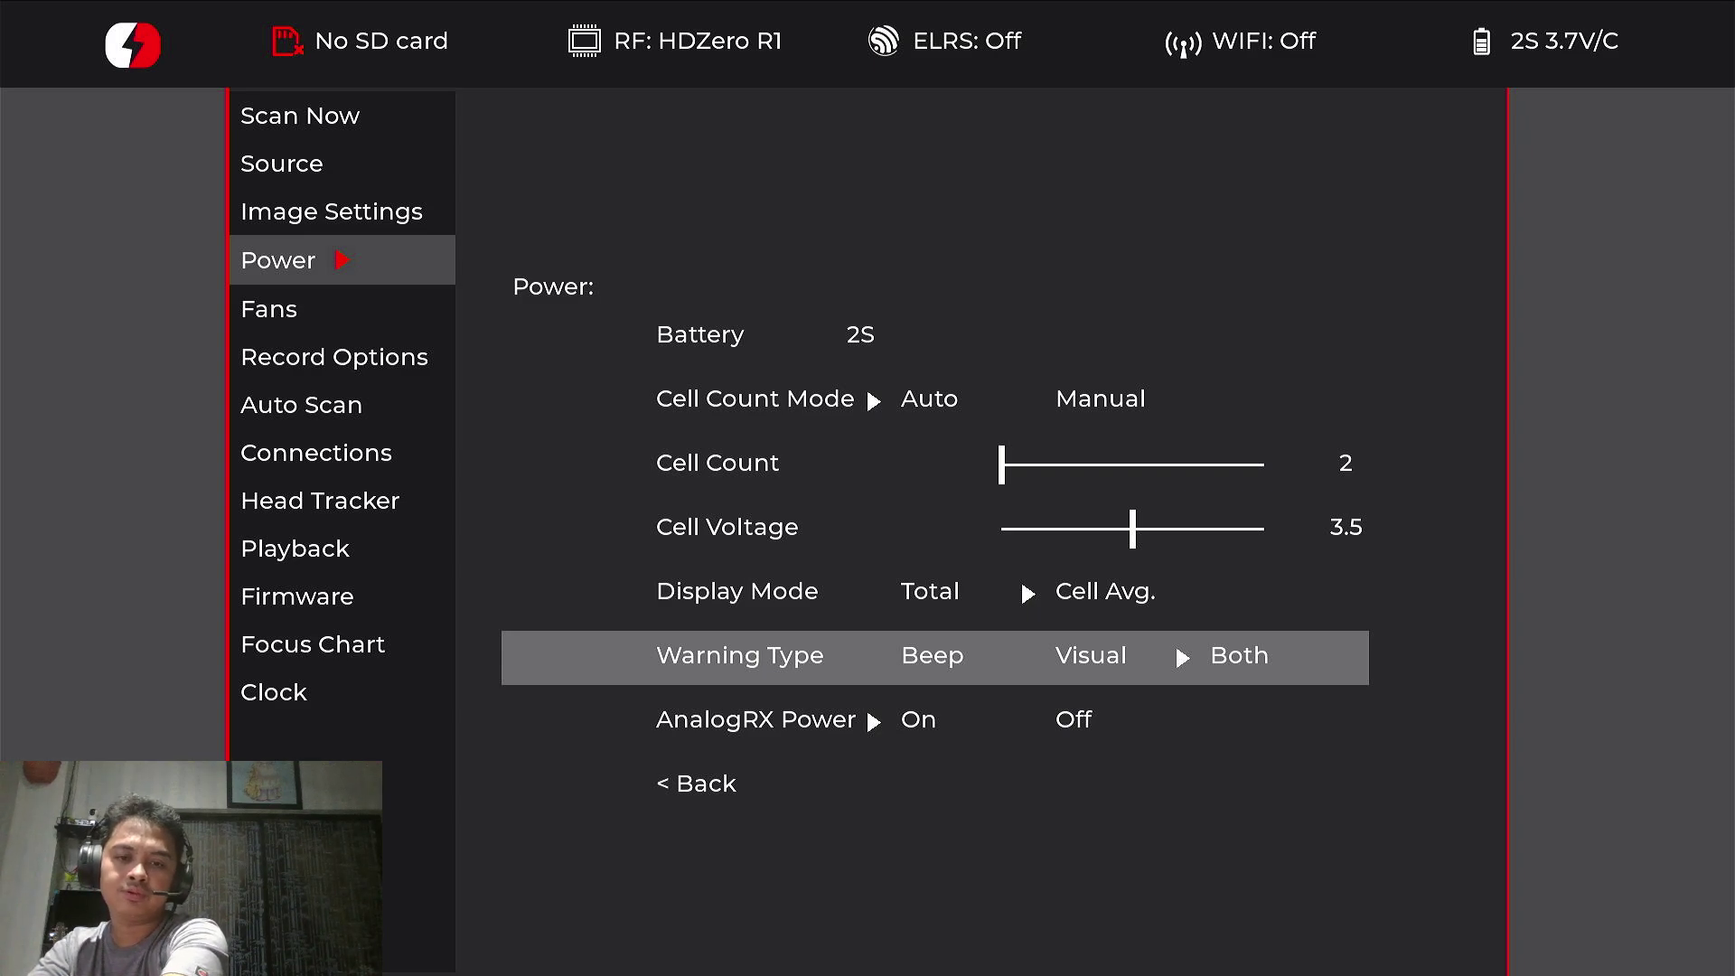
{"action": "key", "text": "Up"}
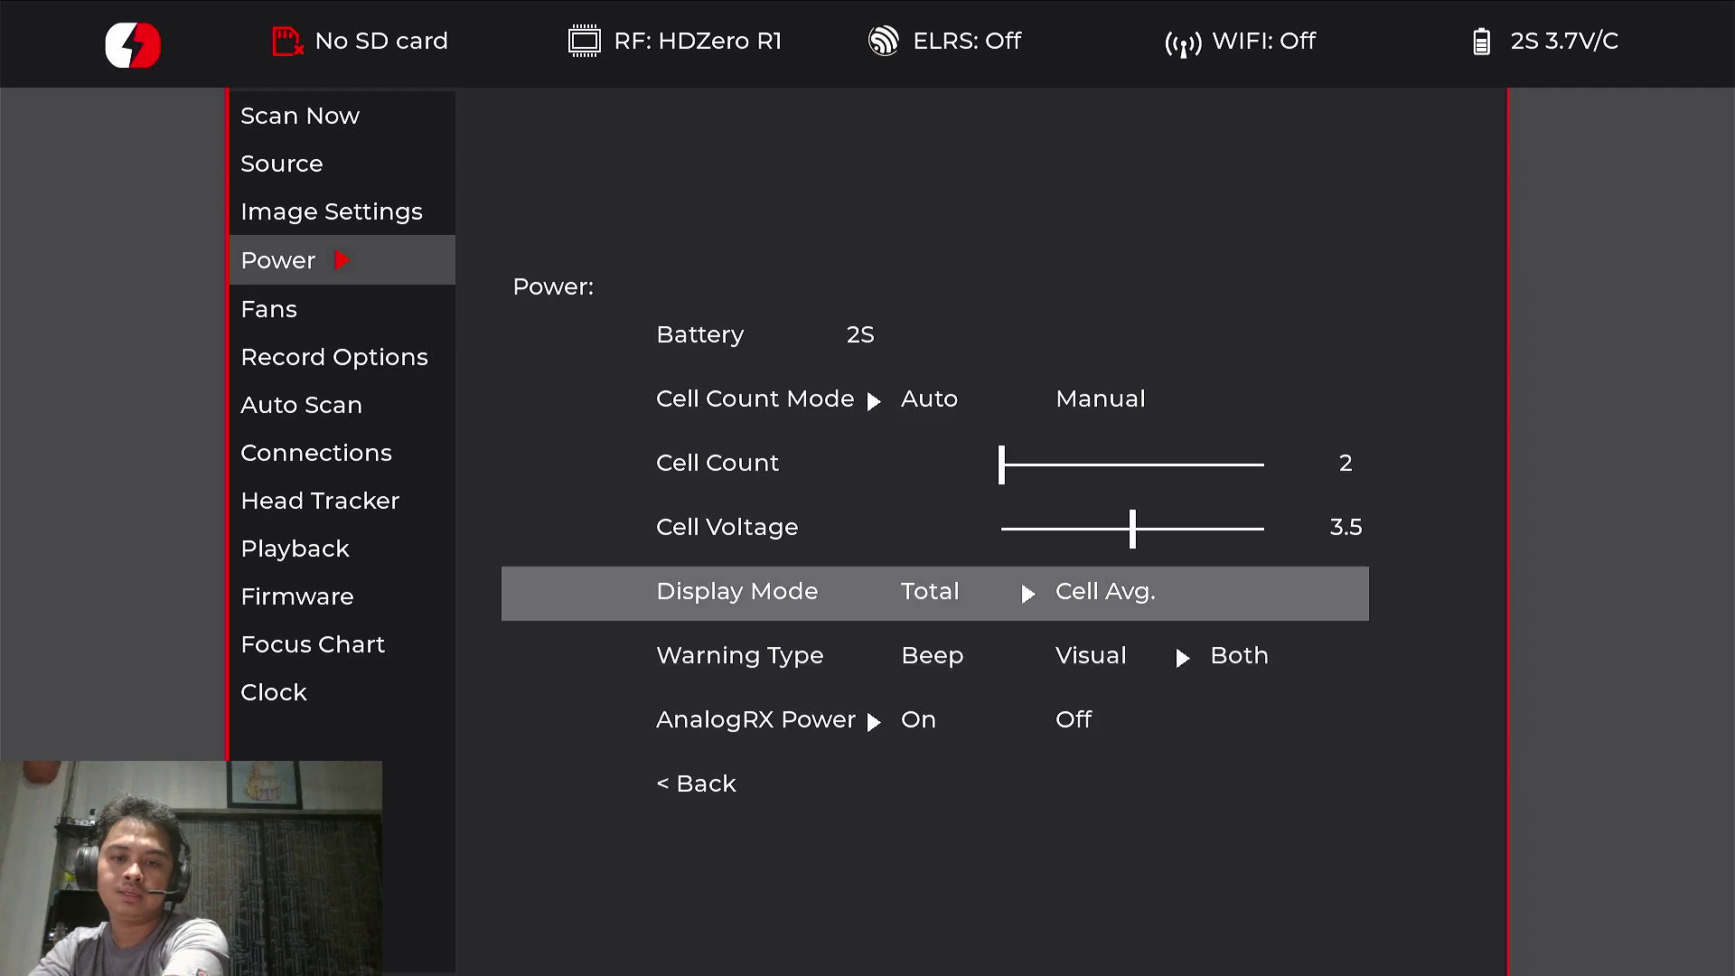
{"action": "key", "text": "Down"}
{"action": "key", "text": "Down"}
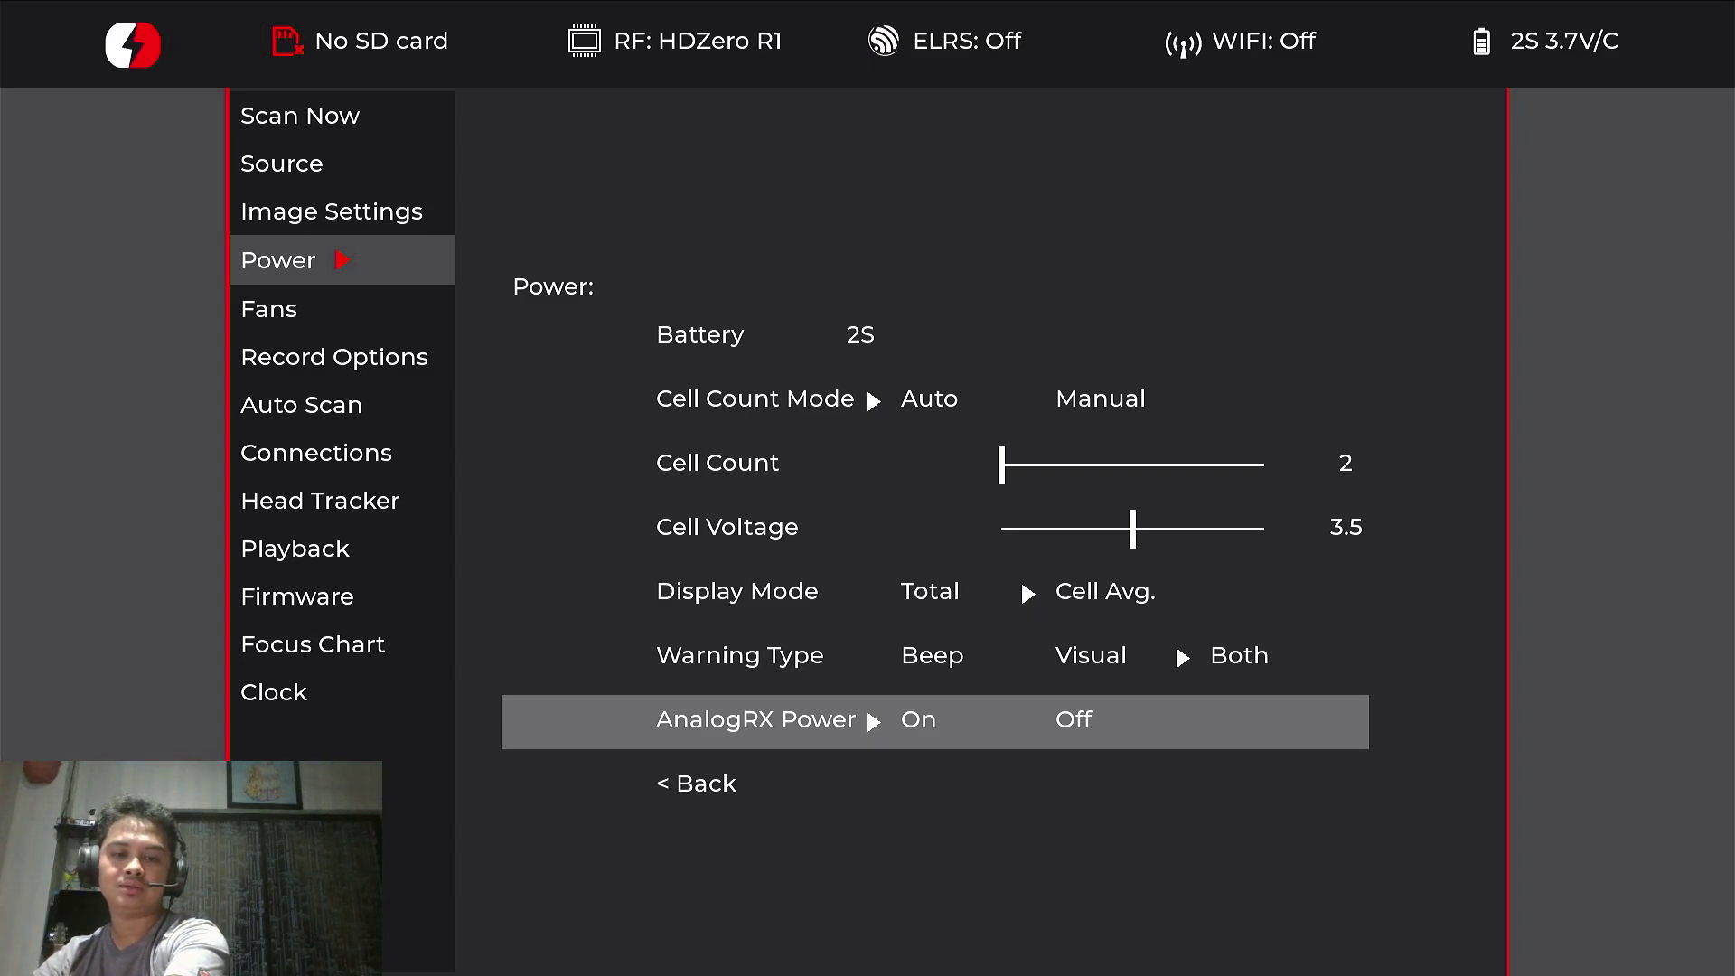
{"action": "key", "text": "Up"}
{"action": "key", "text": "Down"}
{"action": "key", "text": "Down"}
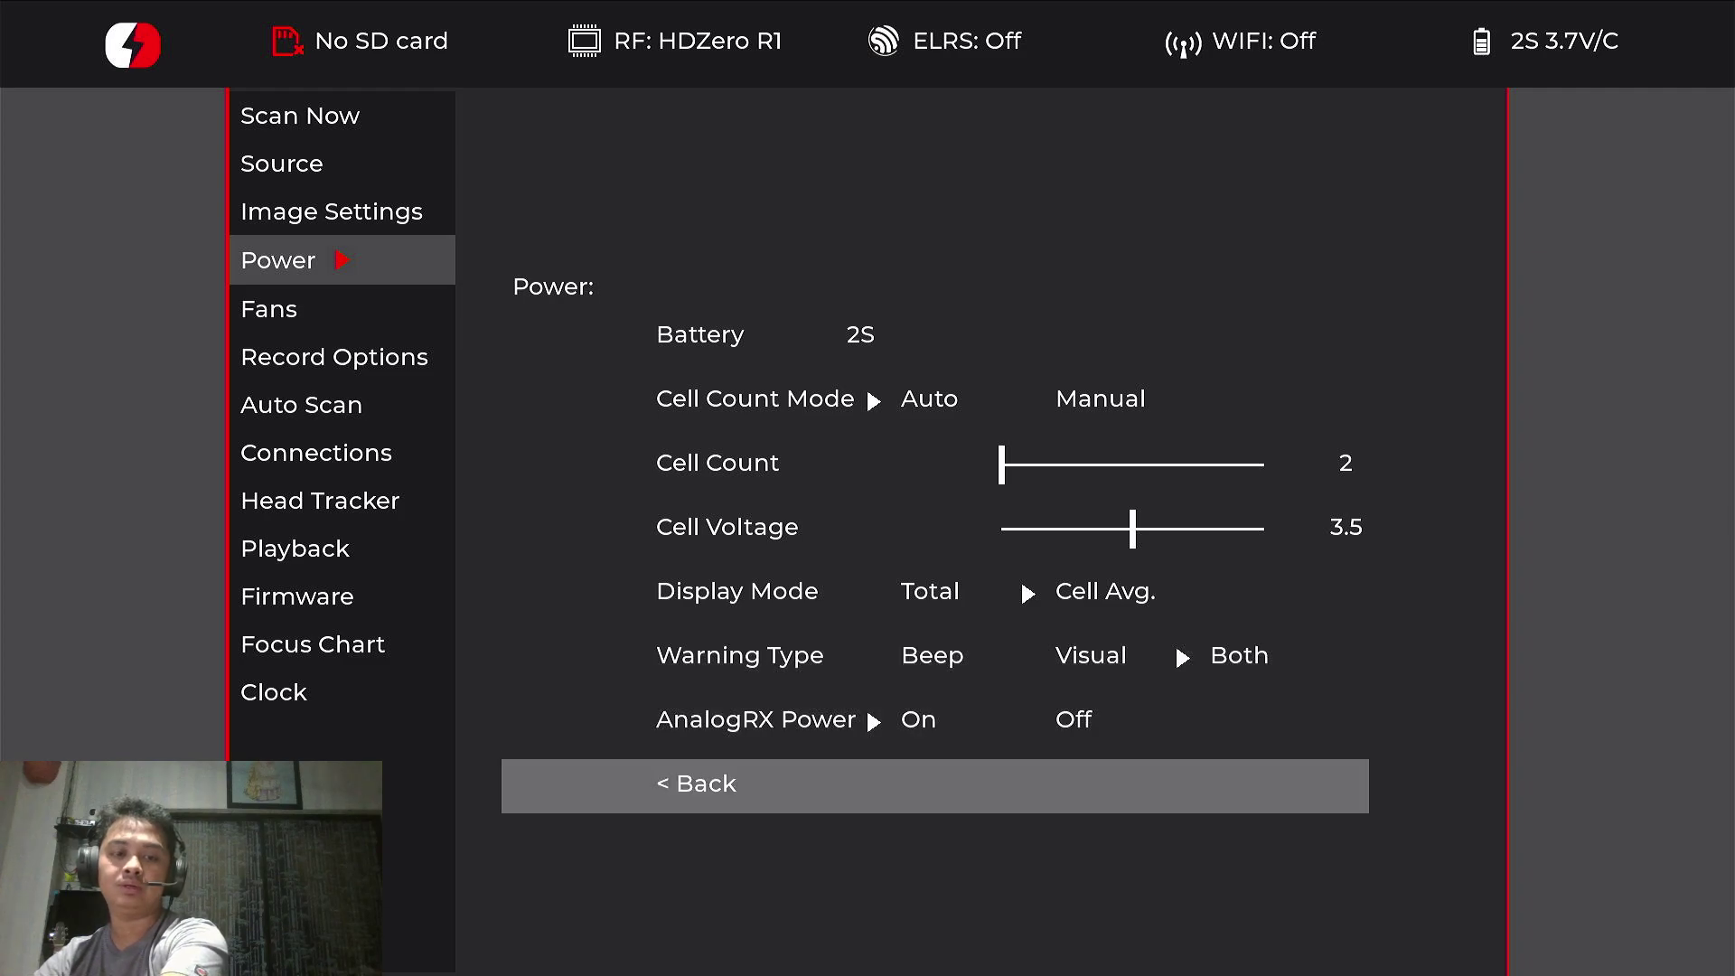
{"action": "key", "text": "Return"}
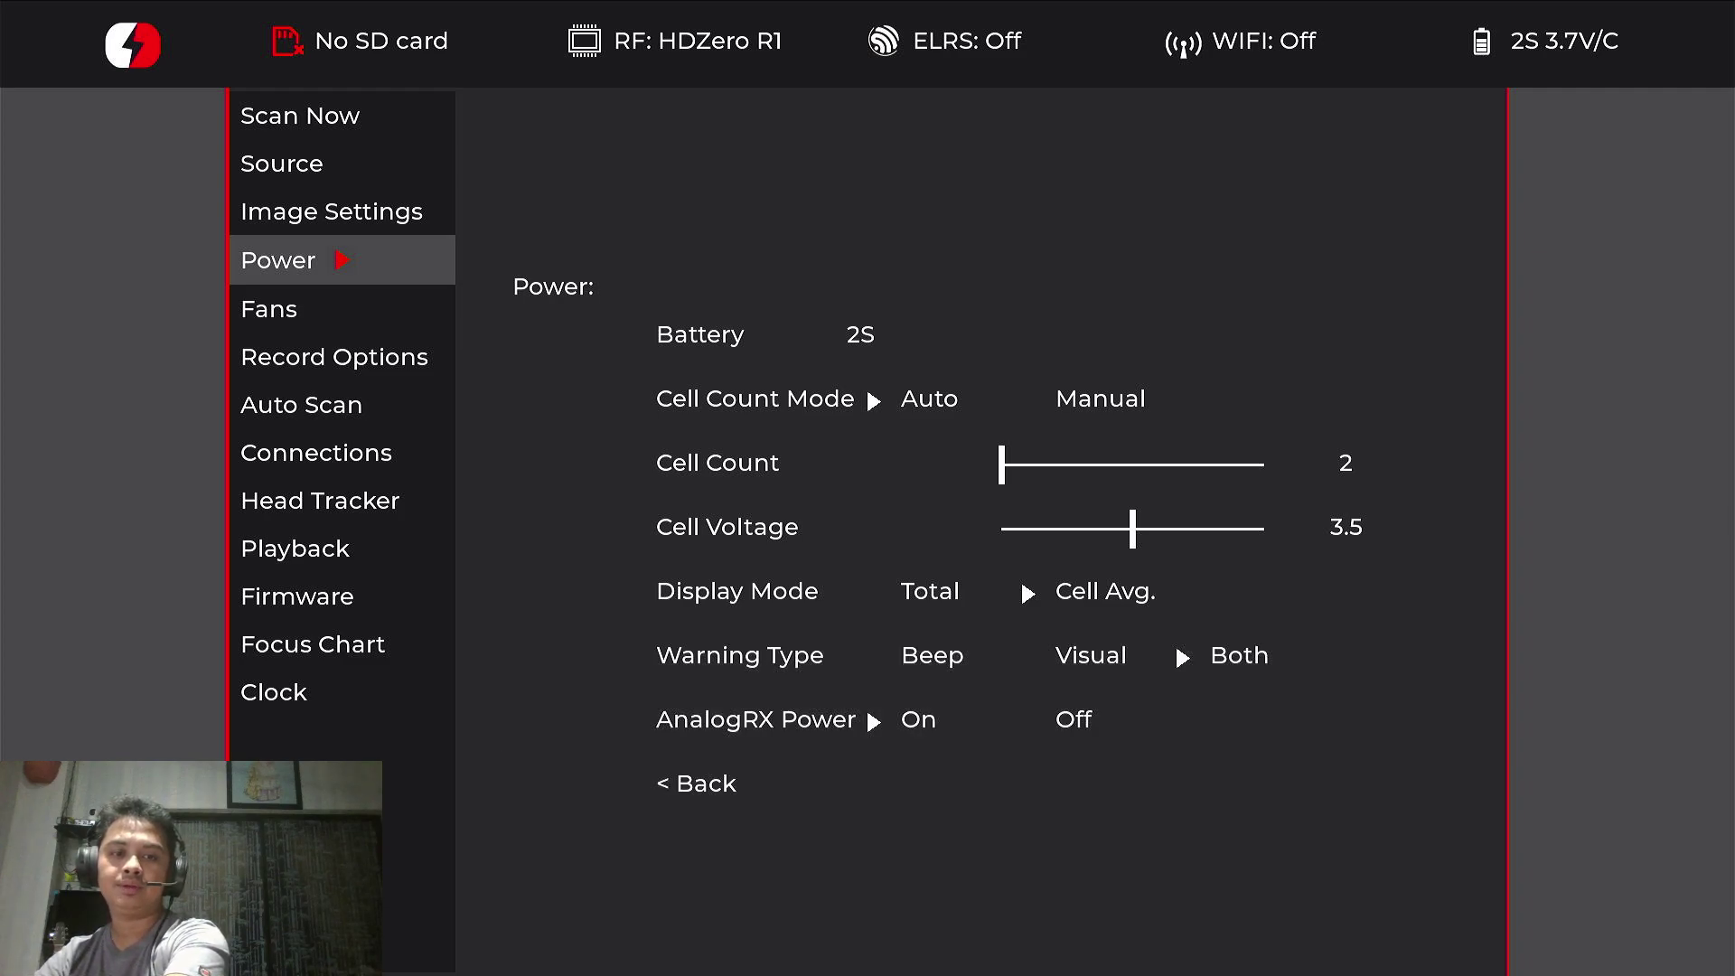
Step: Examine the Auto Control, Top Fan and Side Fans settings on the Fans page, and leave it
{"action": "key", "text": "Up"}
{"action": "key", "text": "Down"}
{"action": "key", "text": "Down"}
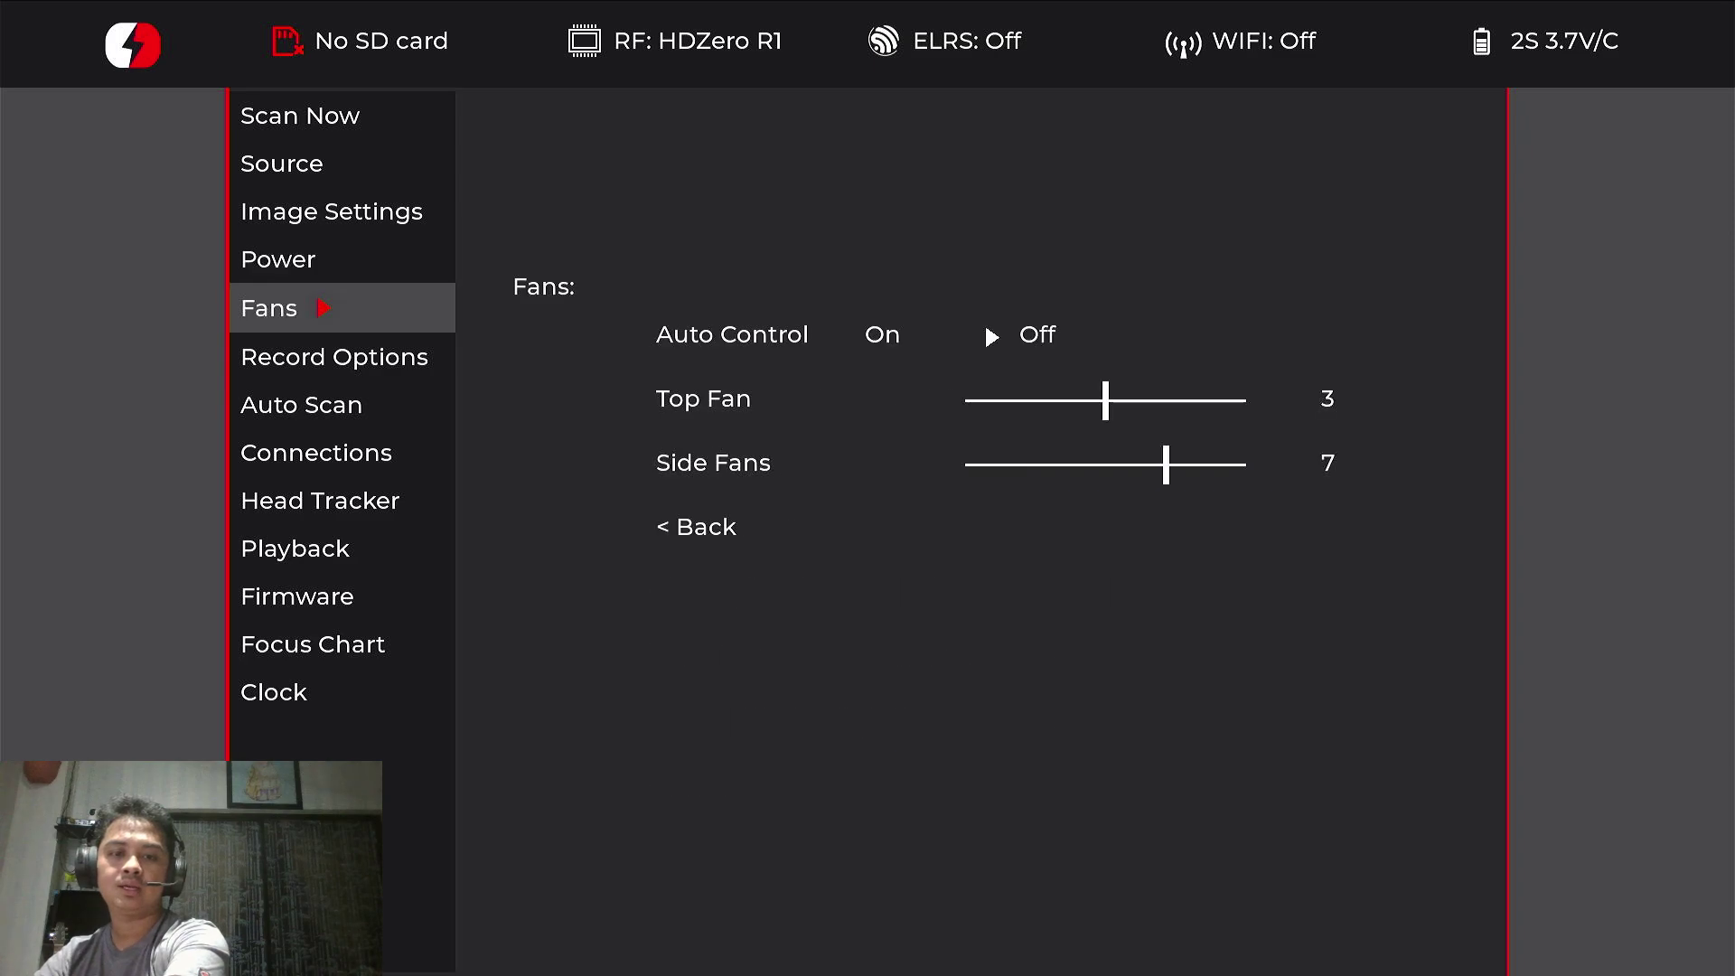
{"action": "key", "text": "Return"}
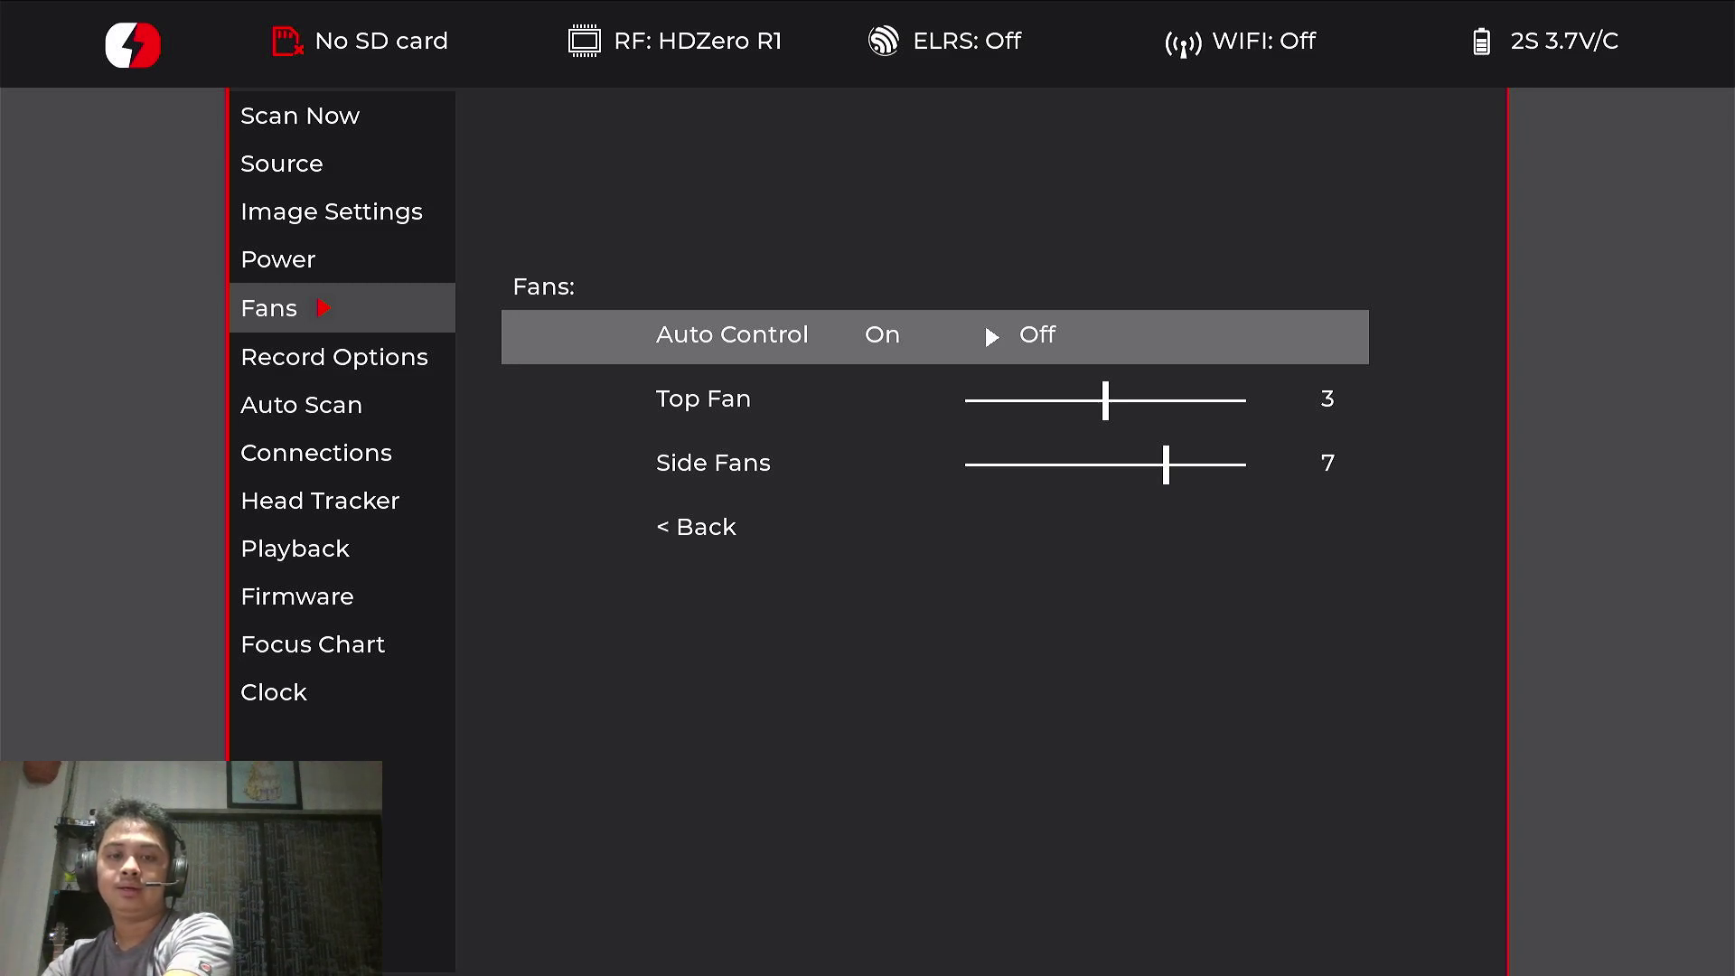
{"action": "left_click", "coordinate": [696, 527]}
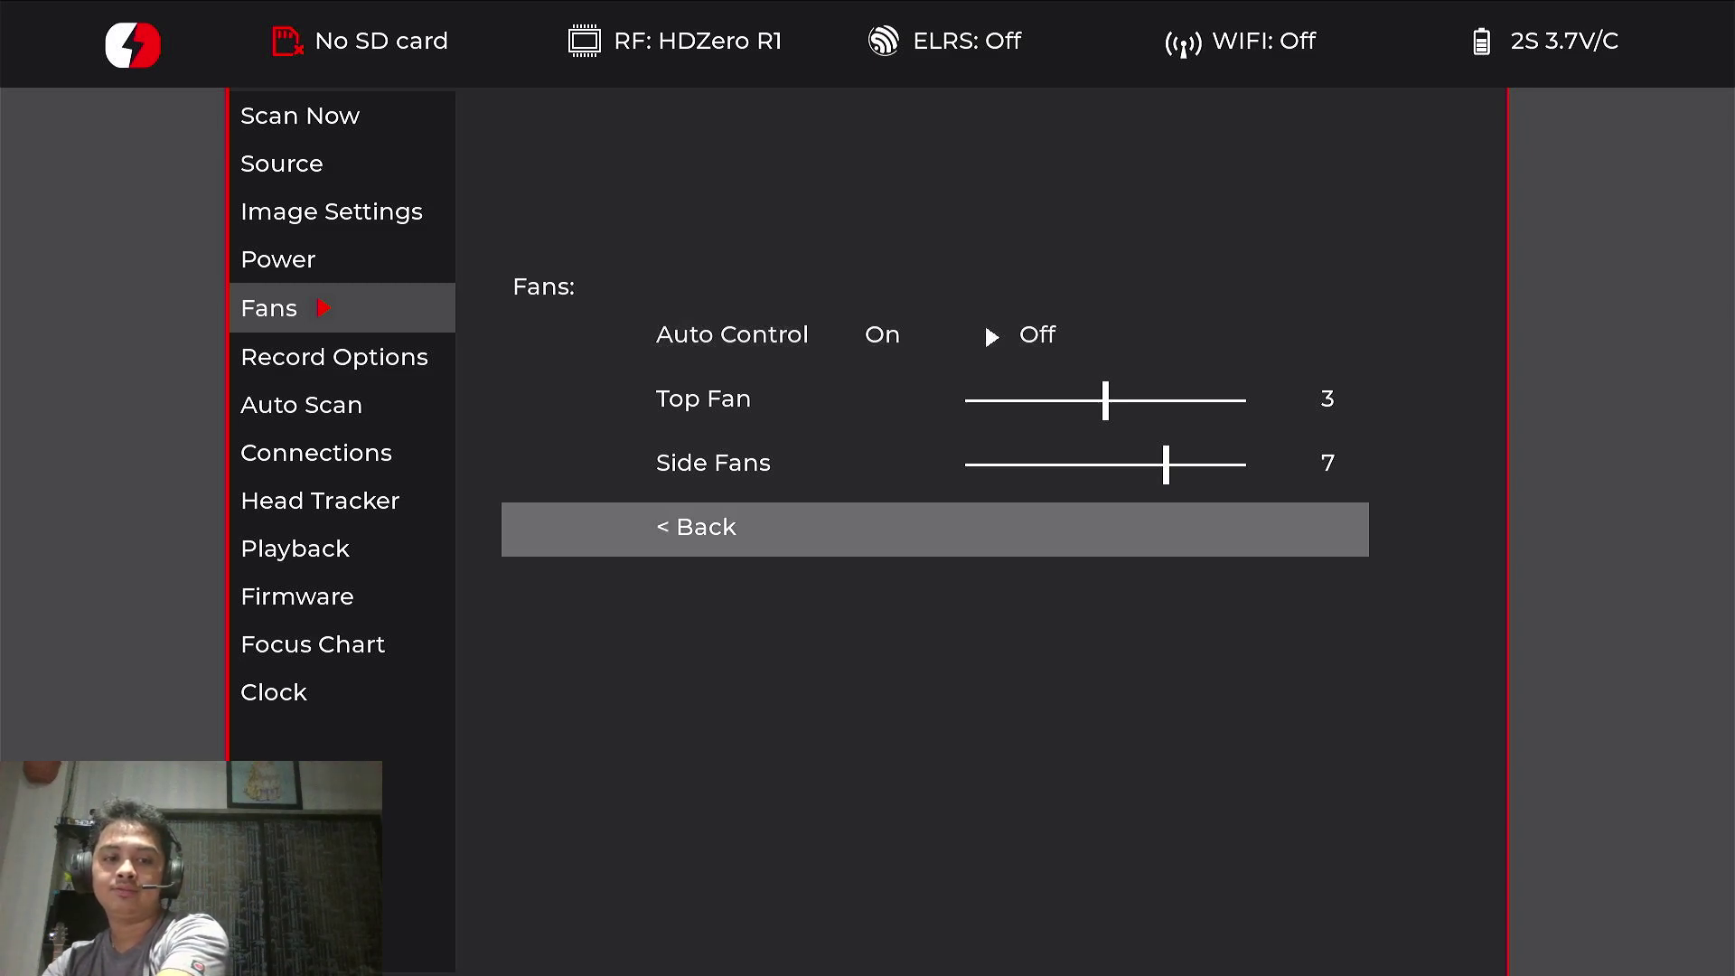
{"action": "key", "text": "Return"}
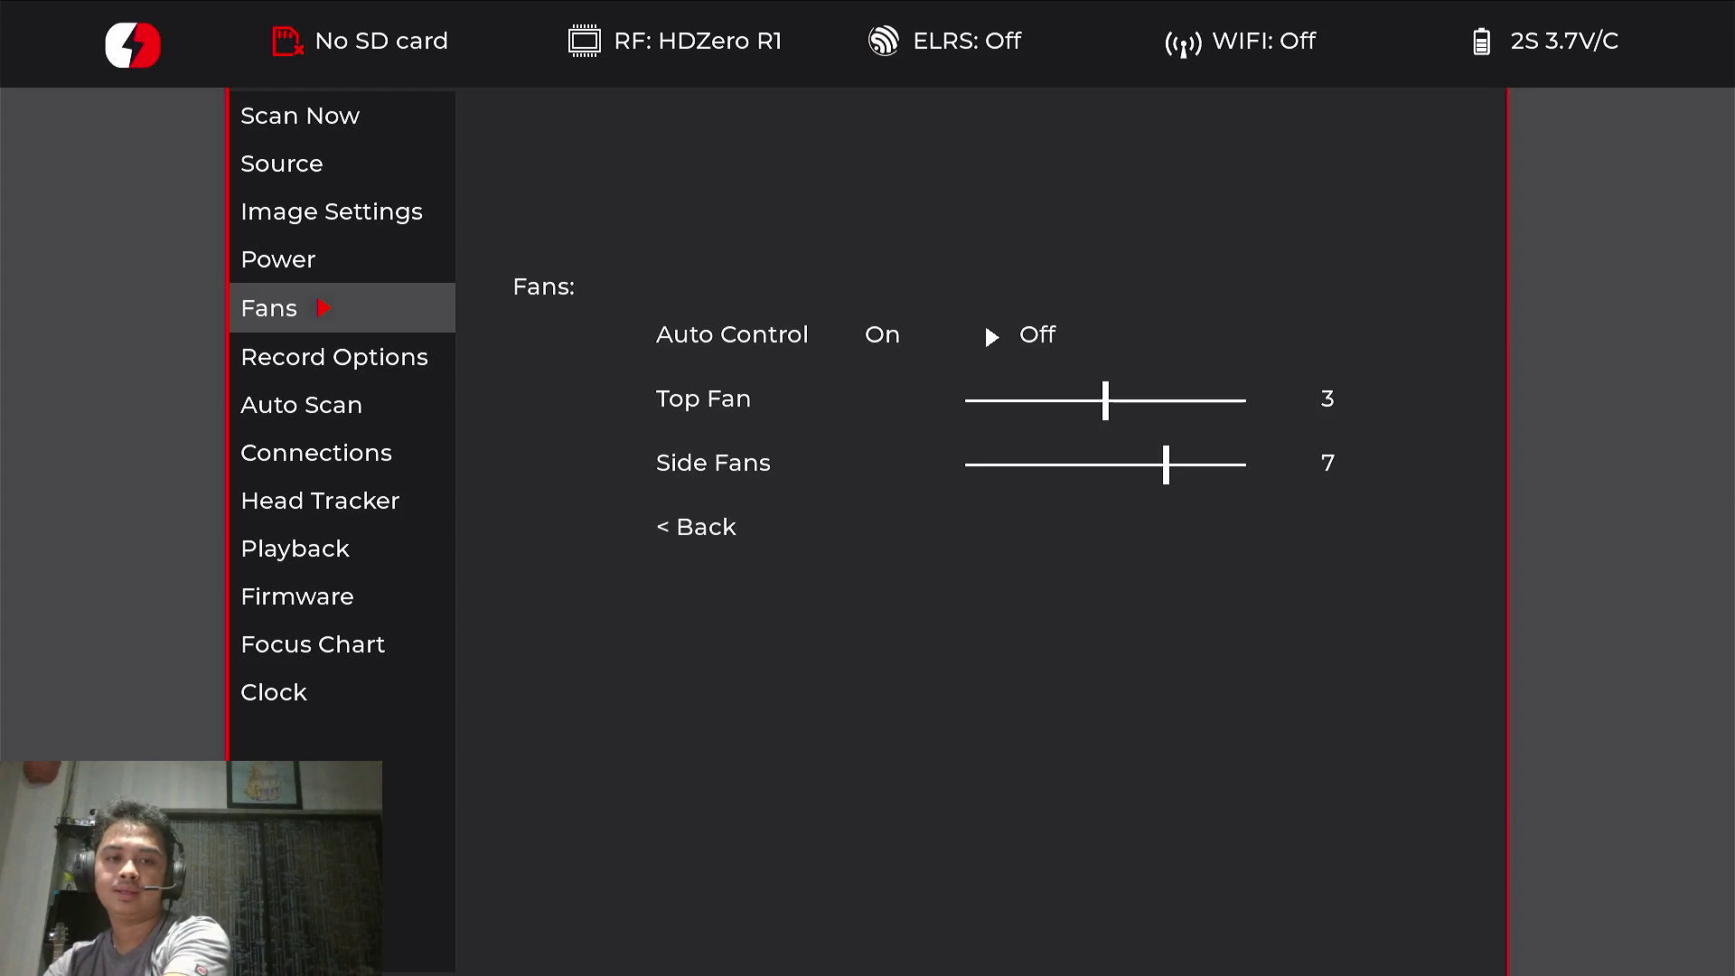
Step: Show the Record Options page with its recording mode, format and audio settings
{"action": "left_click", "coordinate": [278, 260]}
{"action": "left_click", "coordinate": [301, 405]}
{"action": "left_click", "coordinate": [335, 356]}
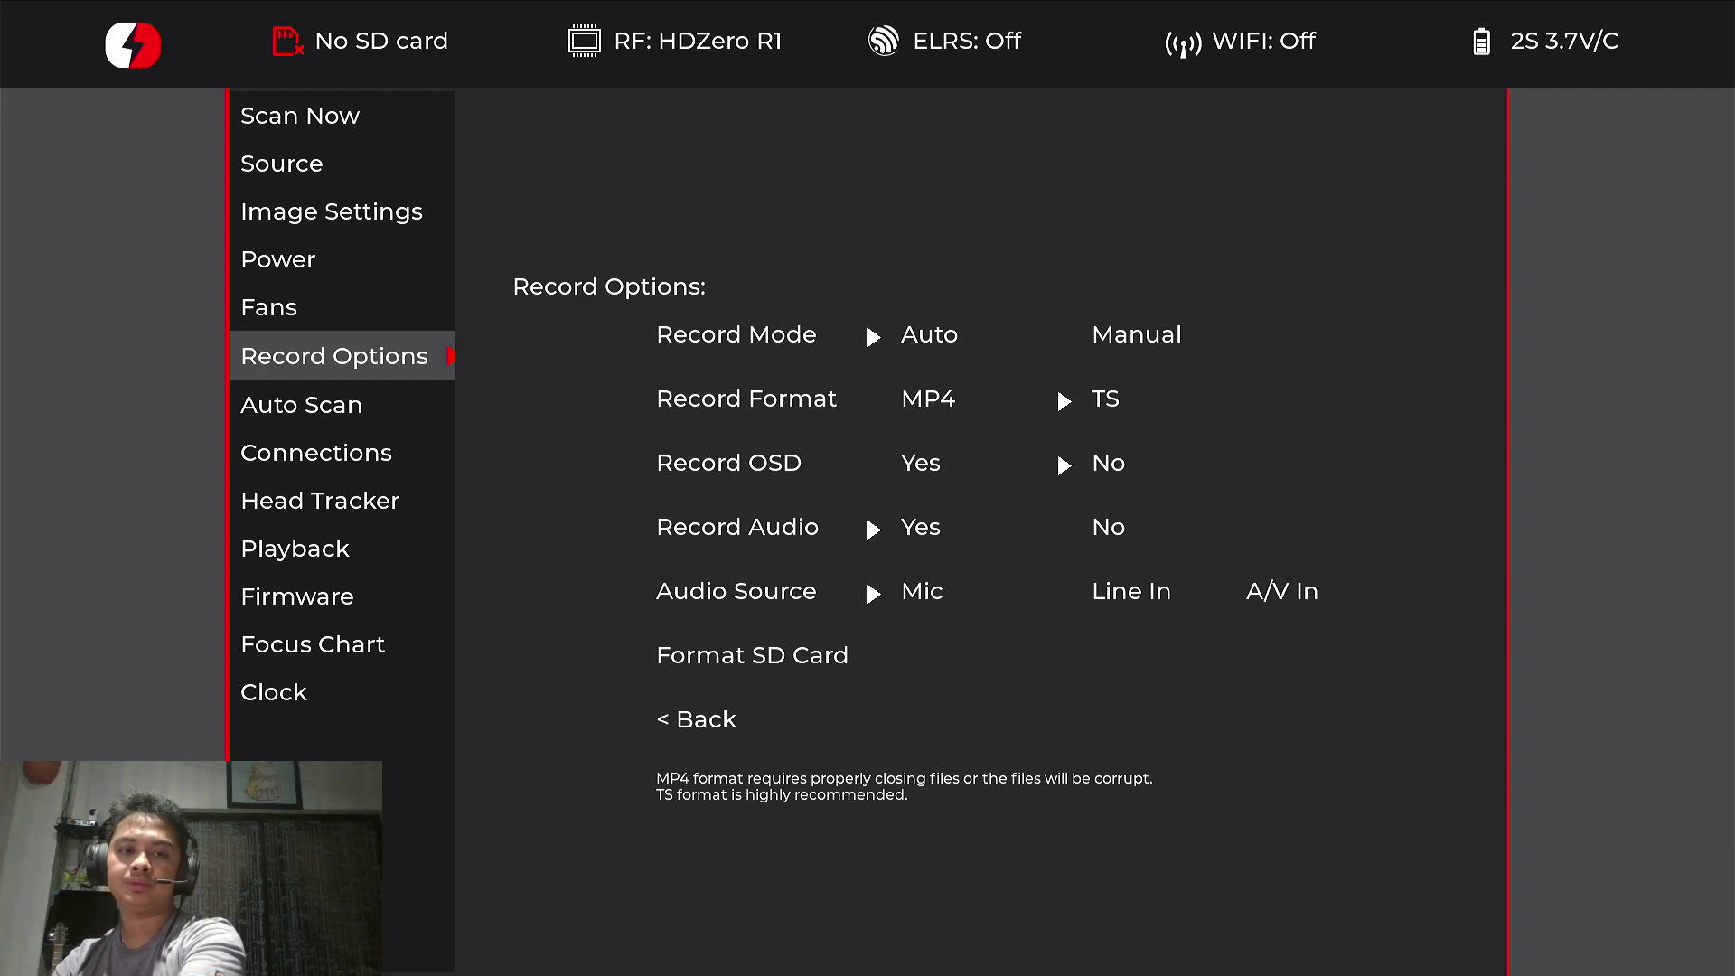
Step: Leave the Record Options page and examine the Auto Scan page's scan mode and default source options, glancing at Connections
{"action": "key", "text": "Up"}
{"action": "key", "text": "Down"}
{"action": "key", "text": "Down"}
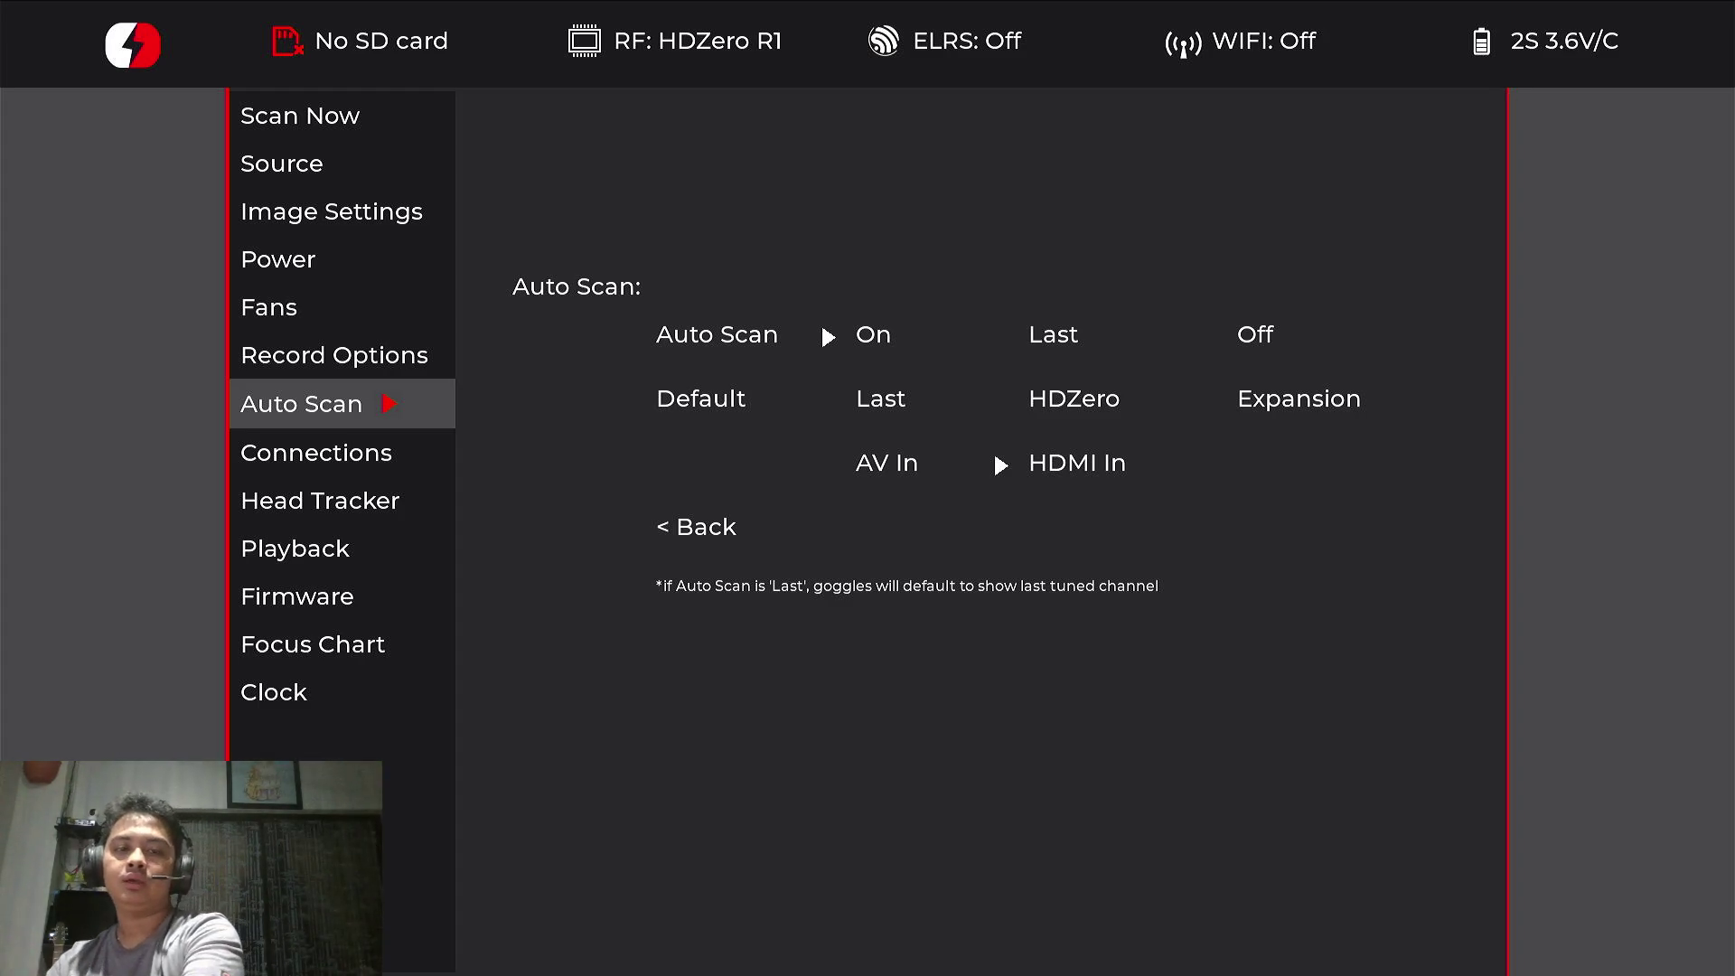
{"action": "key", "text": "Up"}
{"action": "key", "text": "Down"}
{"action": "key", "text": "Down"}
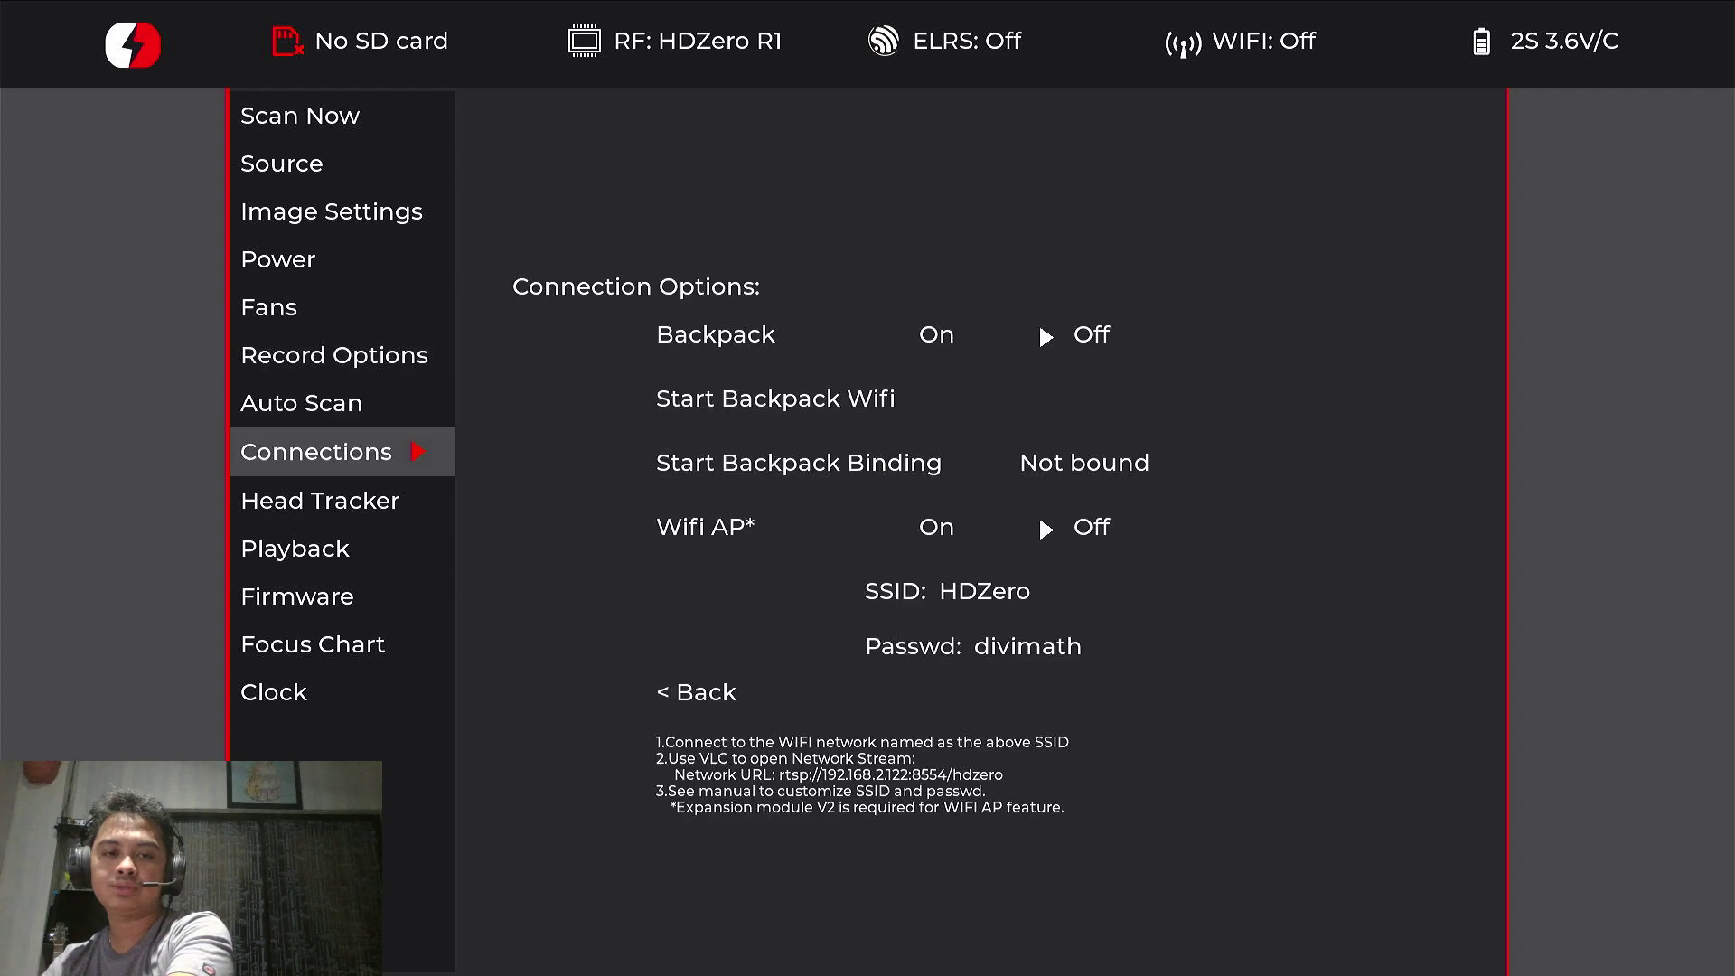
{"action": "key", "text": "Down"}
{"action": "key", "text": "Up"}
{"action": "key", "text": "Up"}
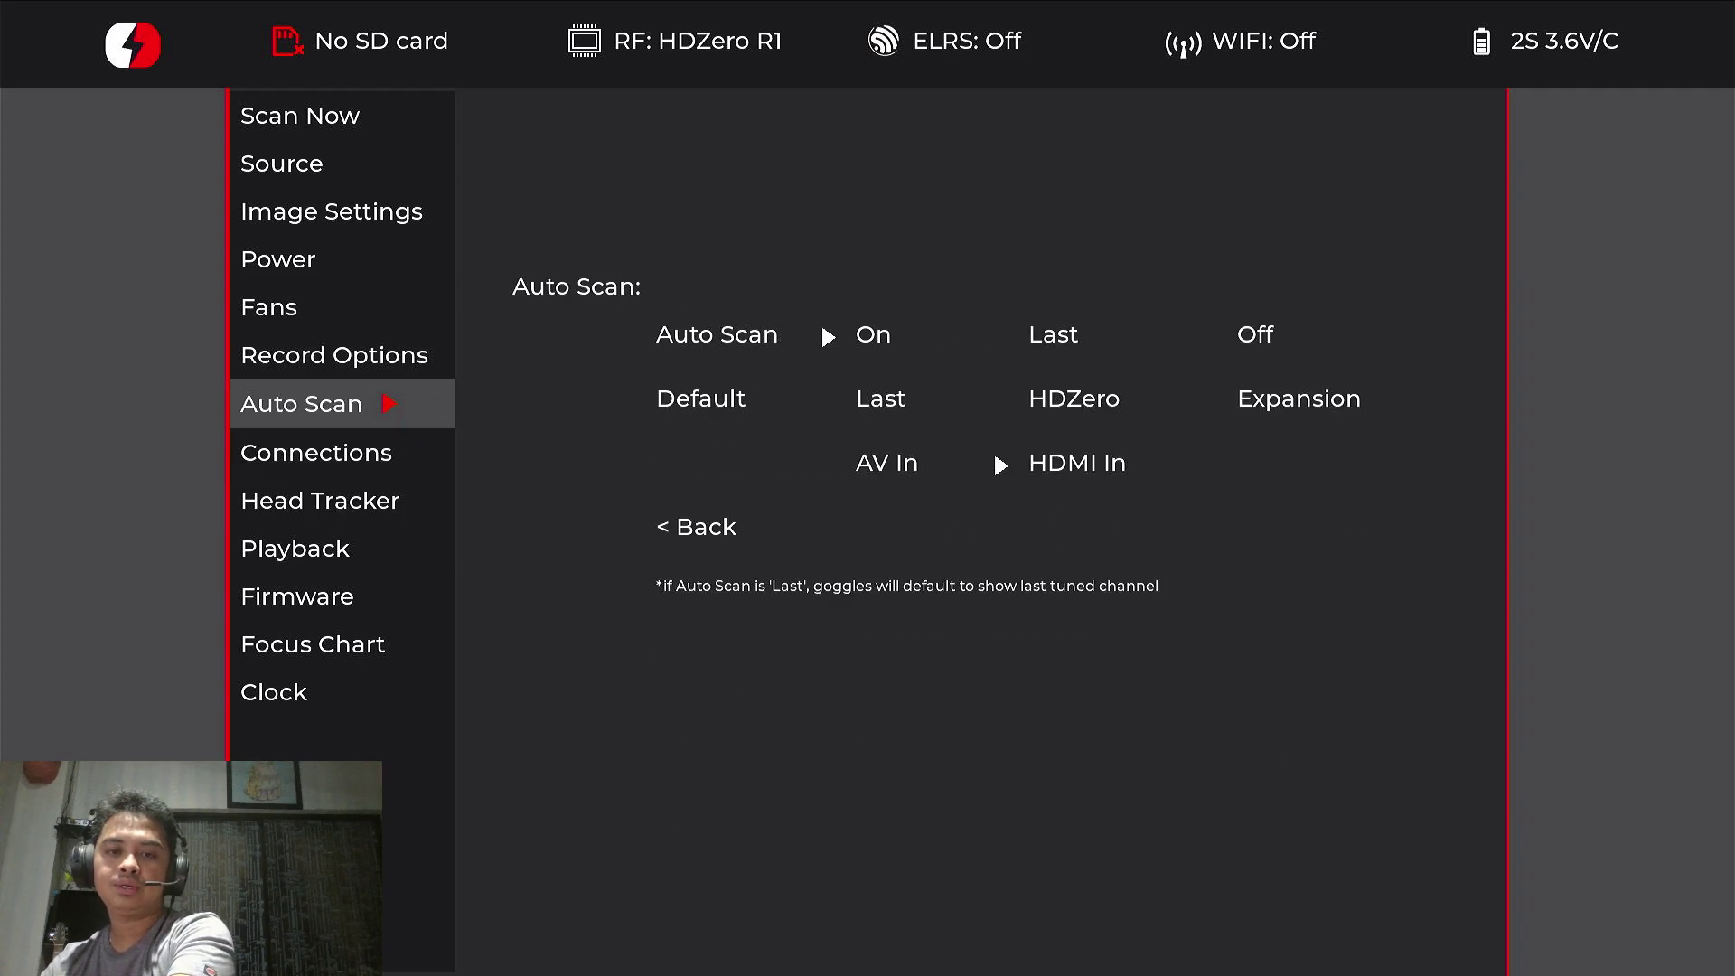
Step: Show the Connections page with its Backpack and Wifi AP options, followed by the Head Tracker page
{"action": "key", "text": "Down"}
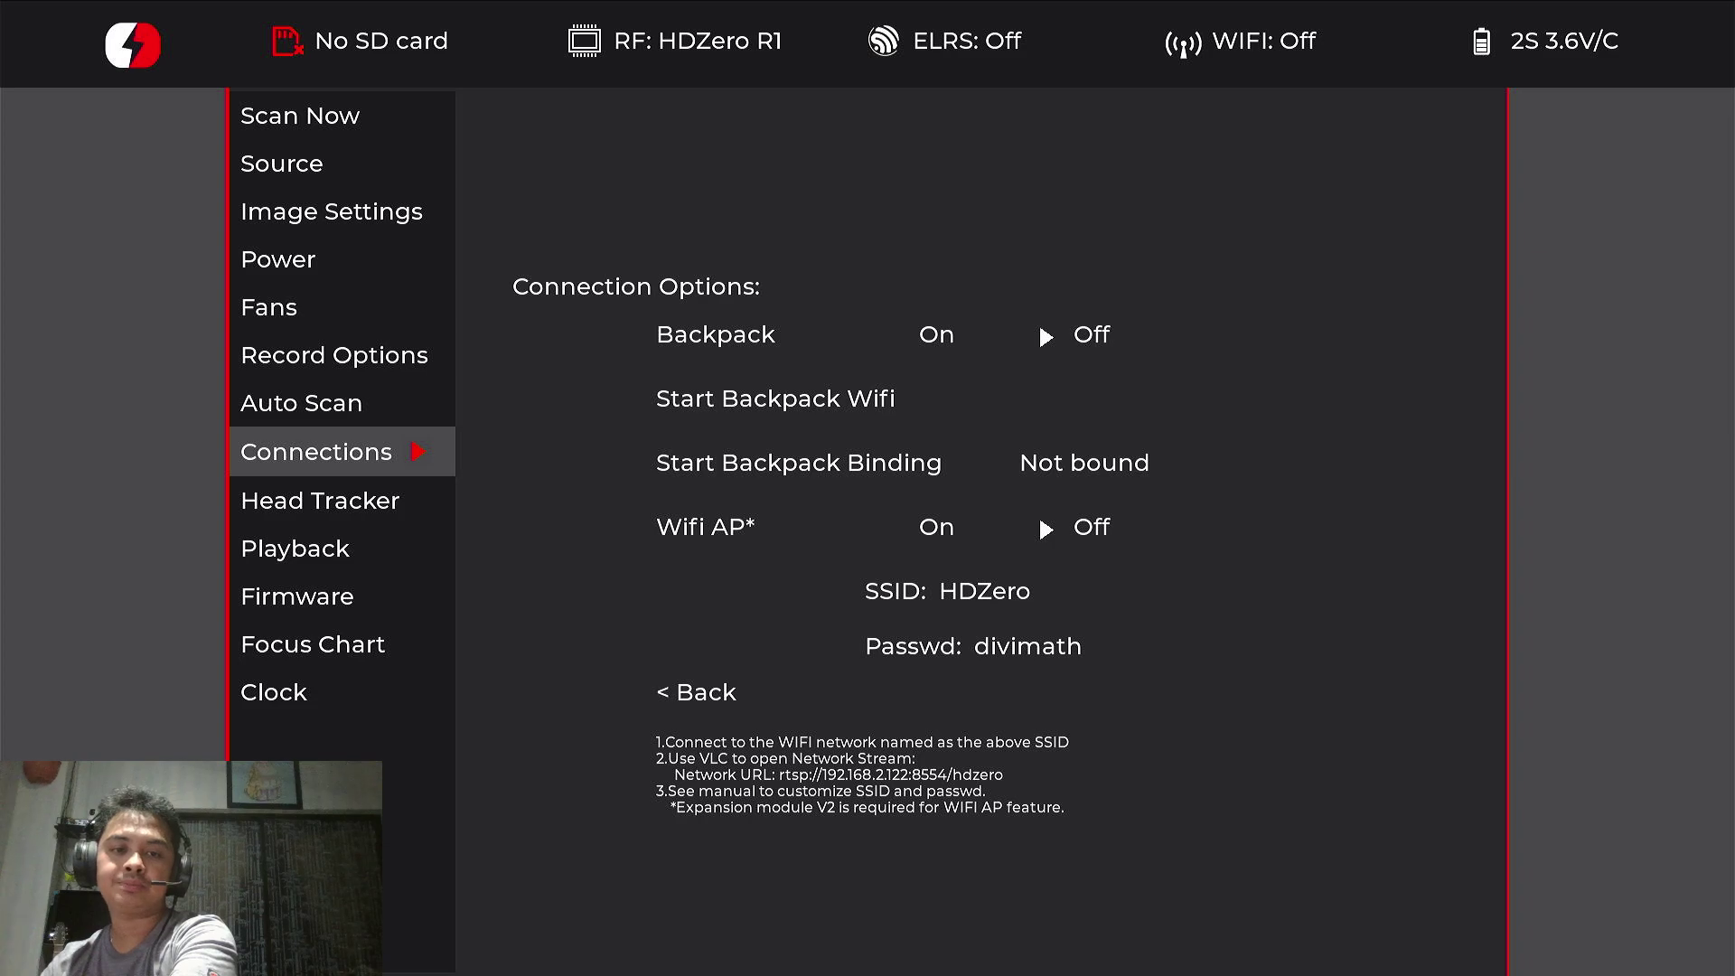
{"action": "key", "text": "Down"}
{"action": "key", "text": "Down"}
{"action": "key", "text": "Up"}
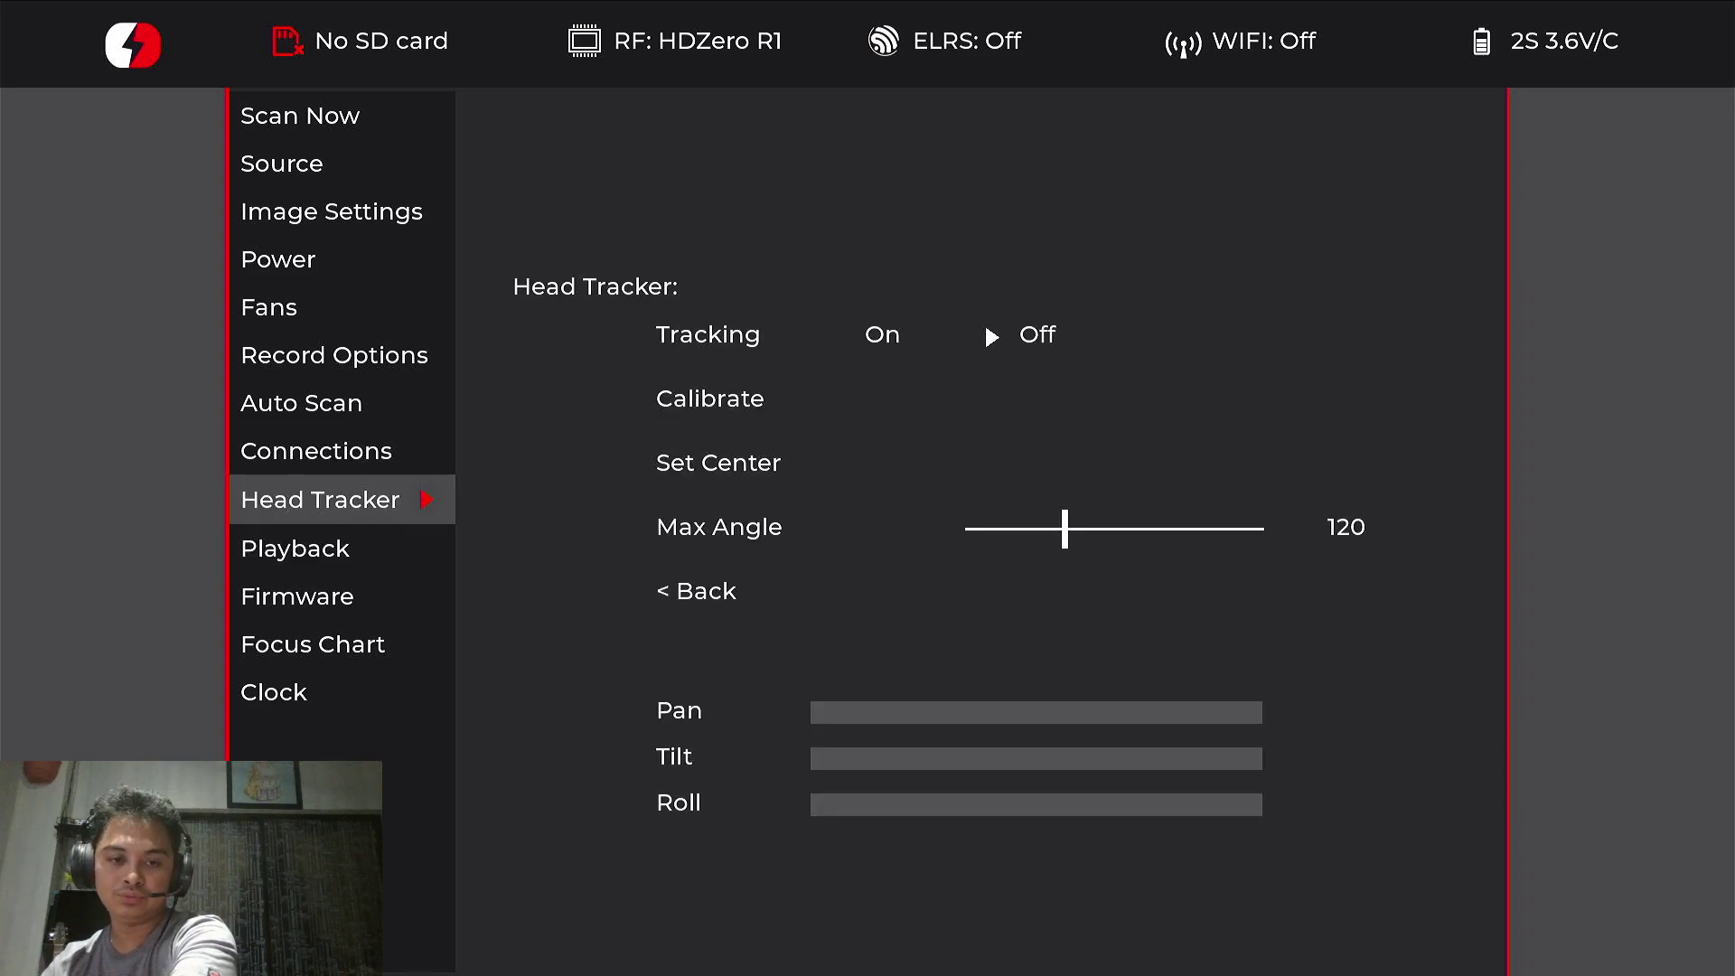
Step: Show the Playback page for recorded videos, glancing at the Firmware page and returning to Playback
{"action": "key", "text": "Down"}
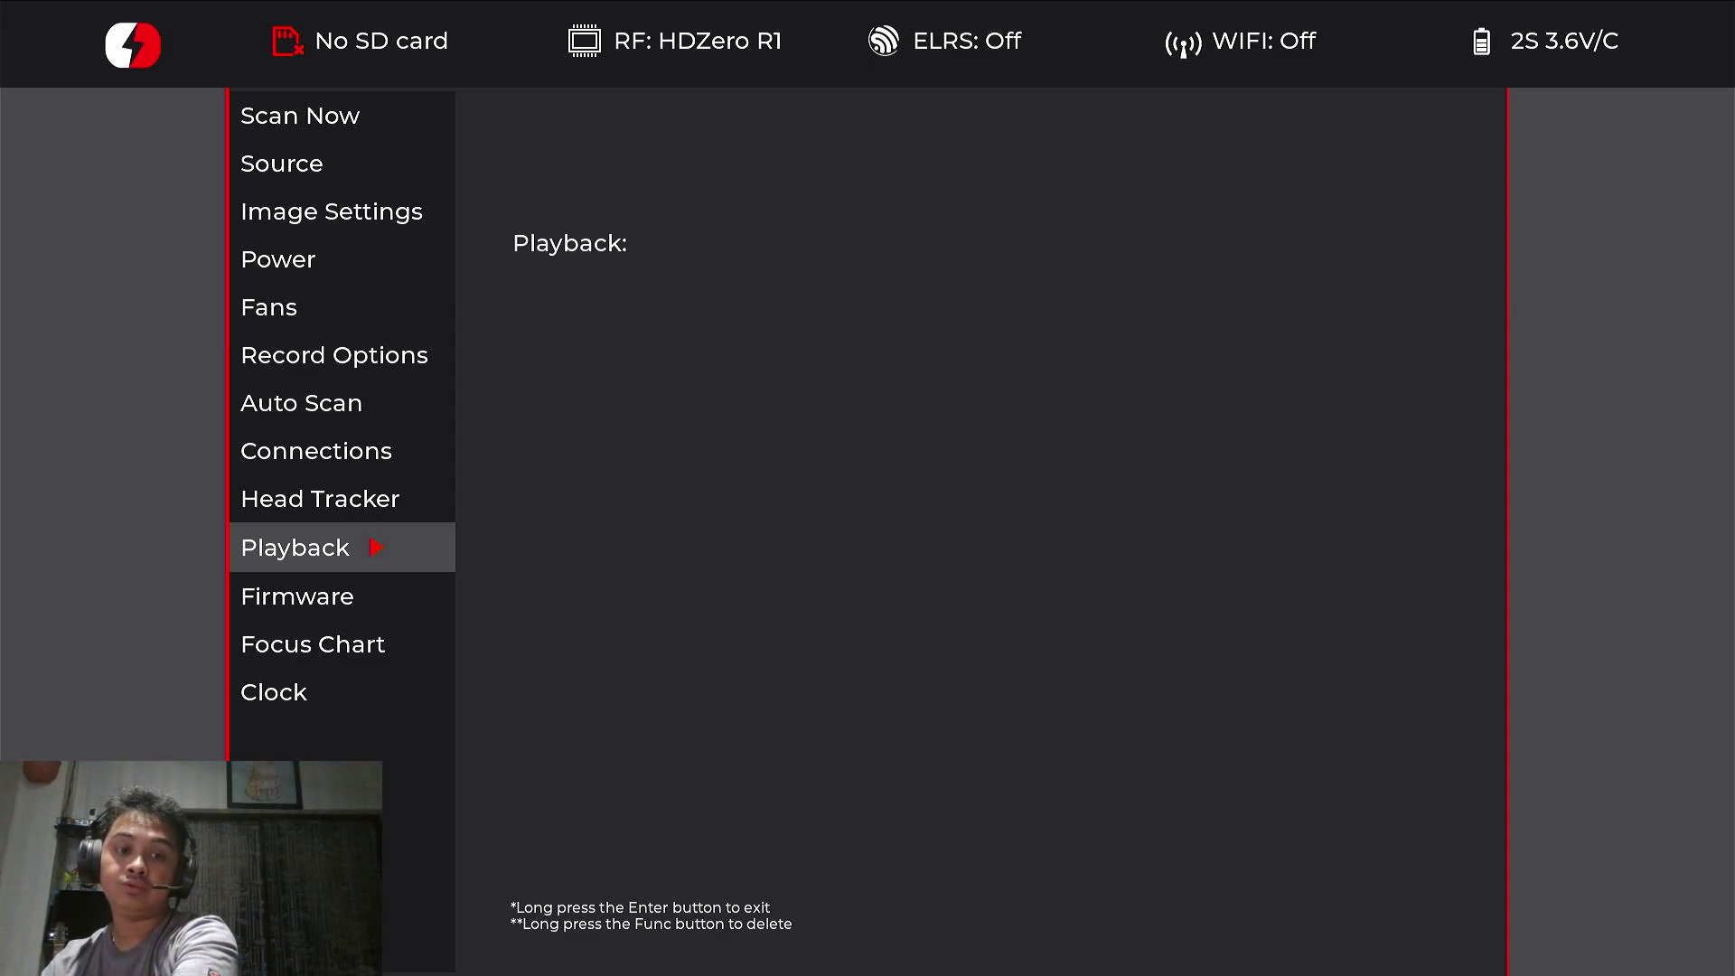
{"action": "key", "text": "Down"}
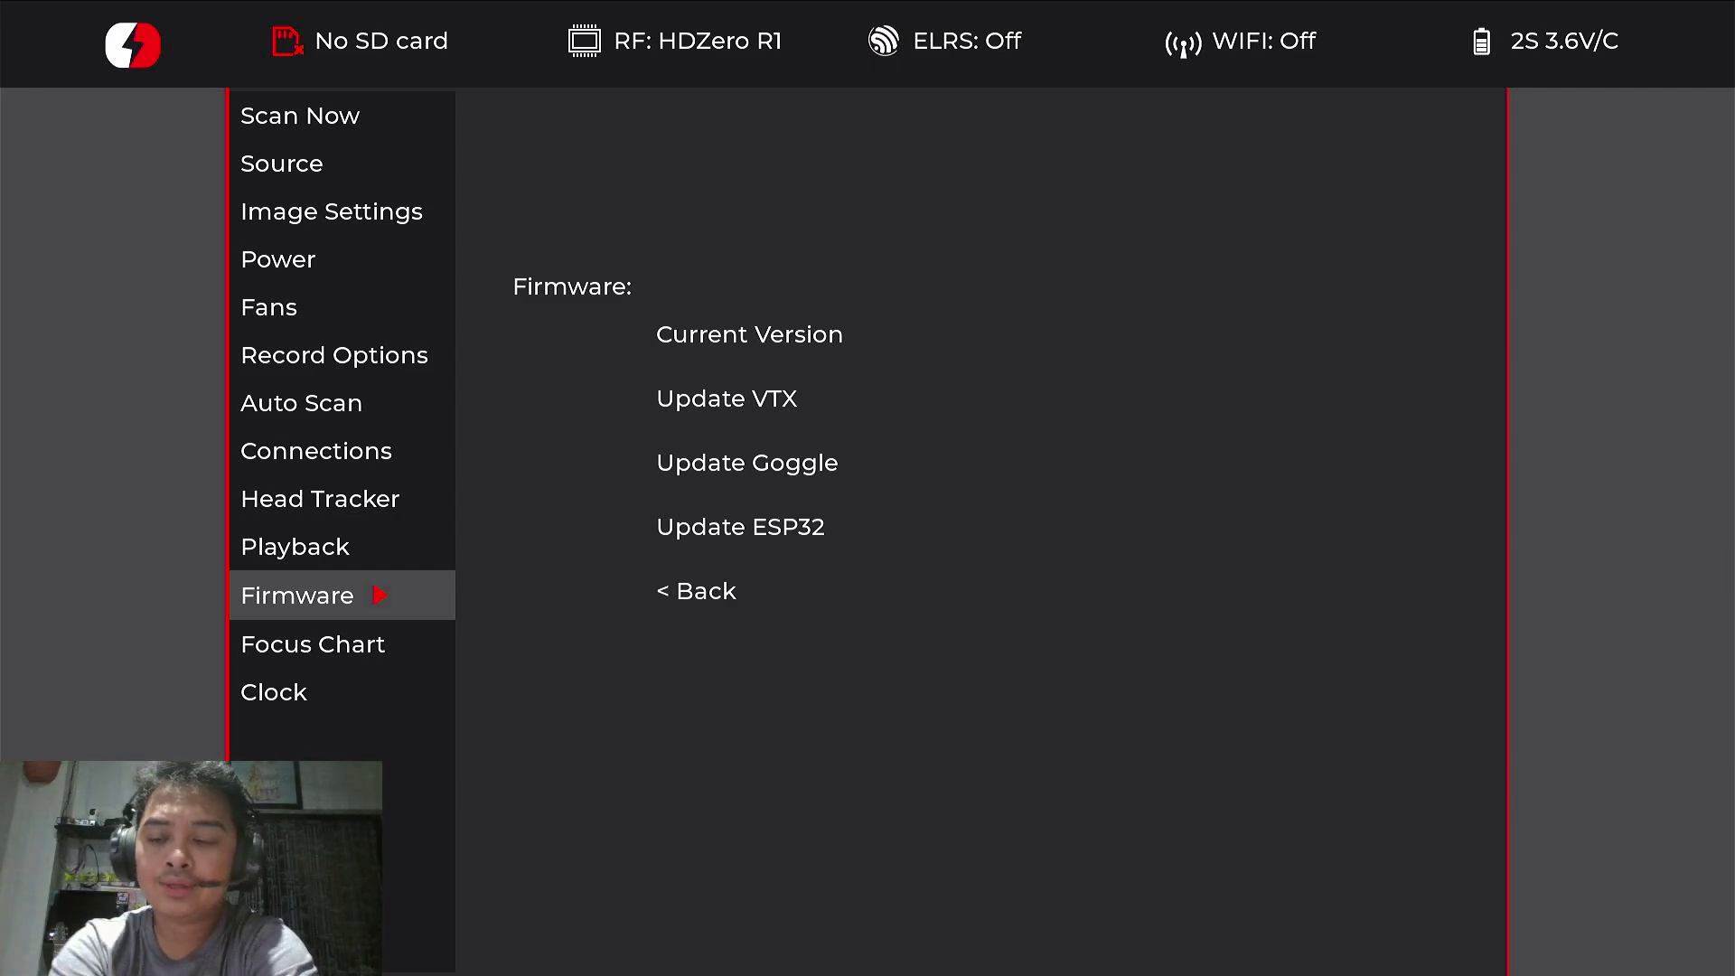
{"action": "left_click", "coordinate": [295, 547]}
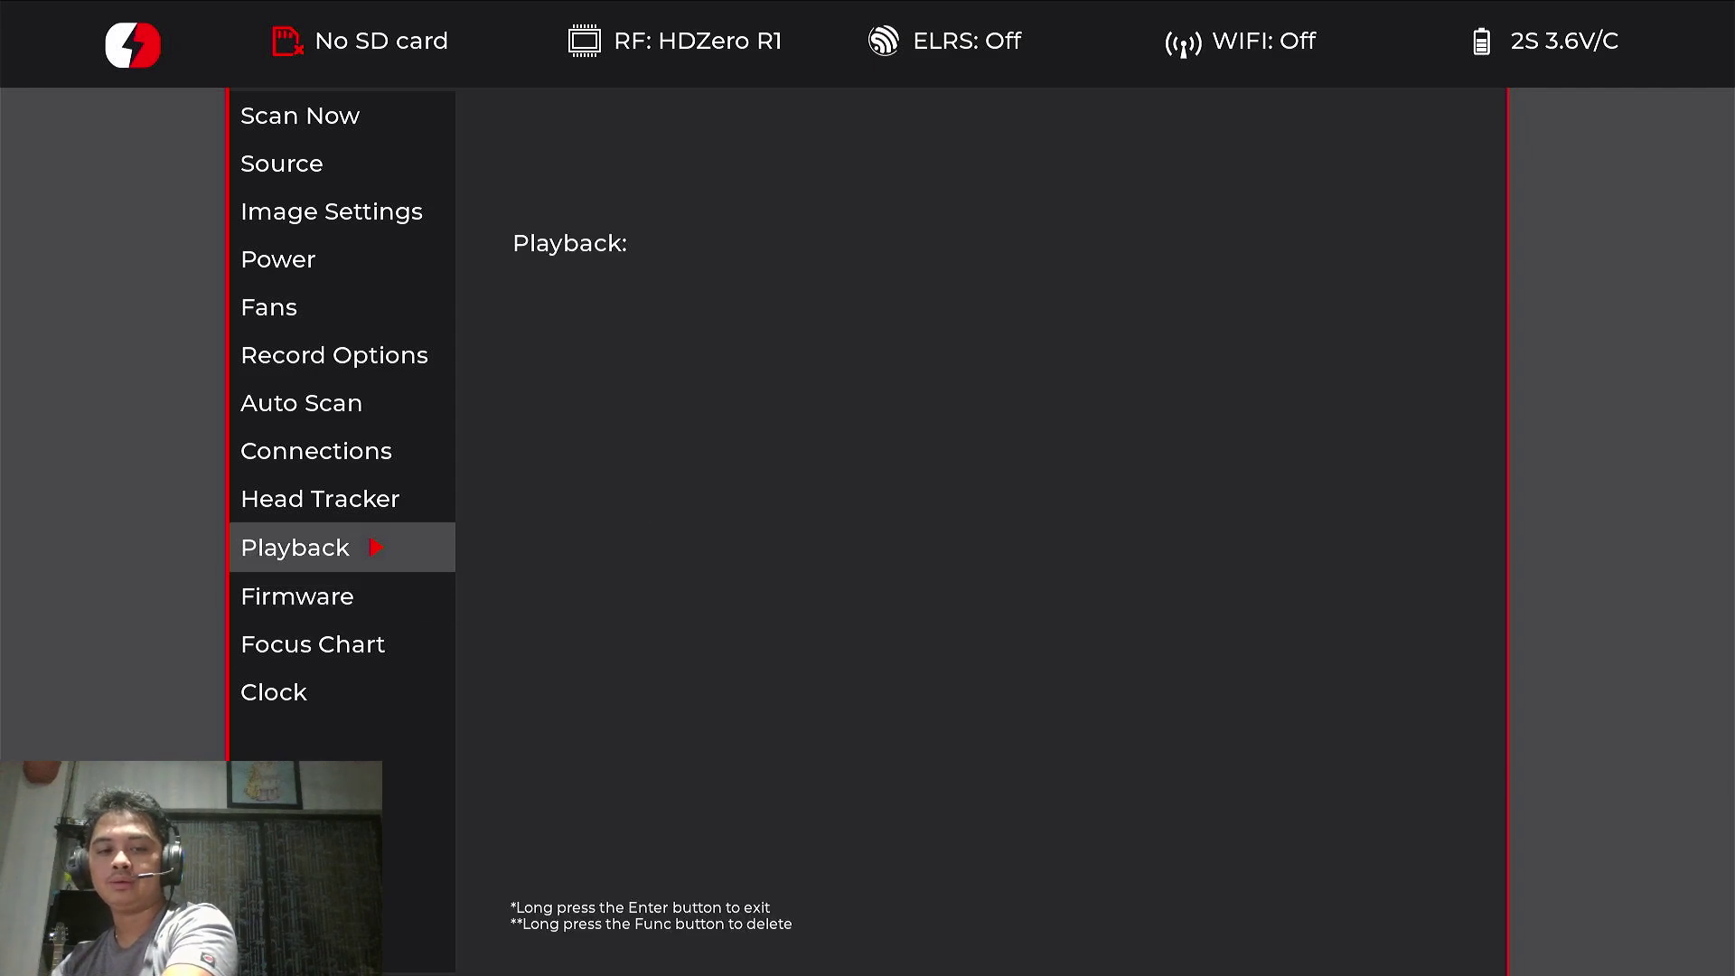
Step: Enter the Firmware page and examine the goggle's current firmware version entry
{"action": "left_click", "coordinate": [298, 595]}
{"action": "left_click", "coordinate": [749, 335]}
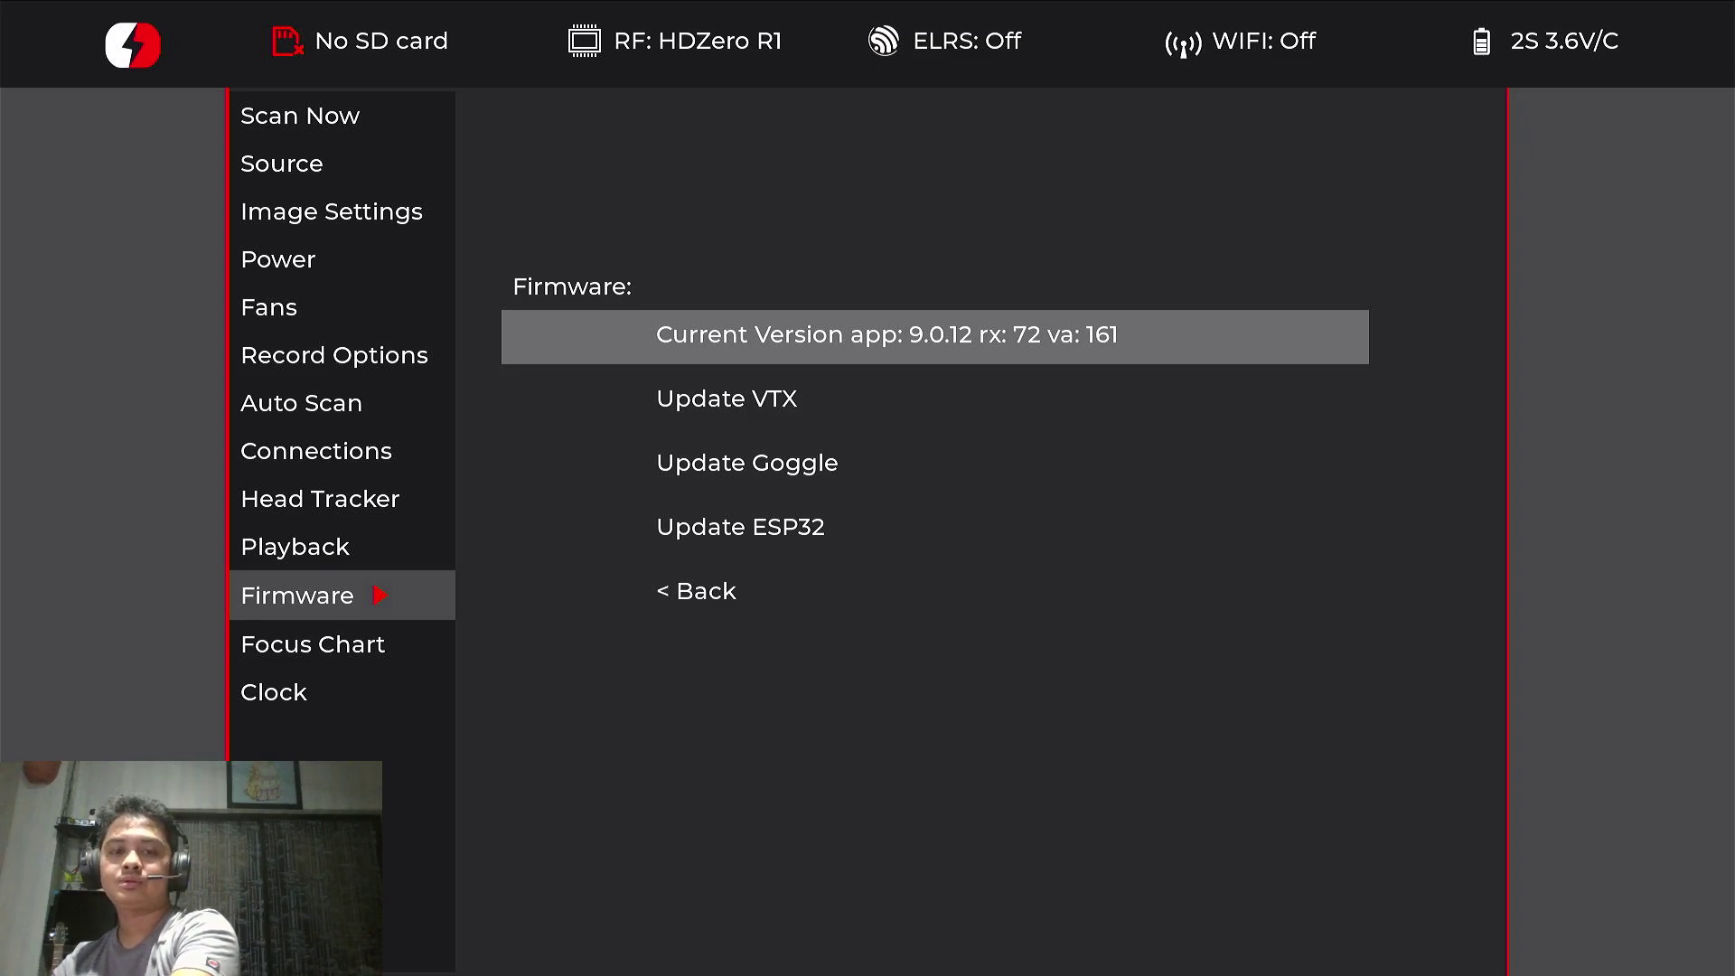
{"action": "left_click", "coordinate": [727, 399]}
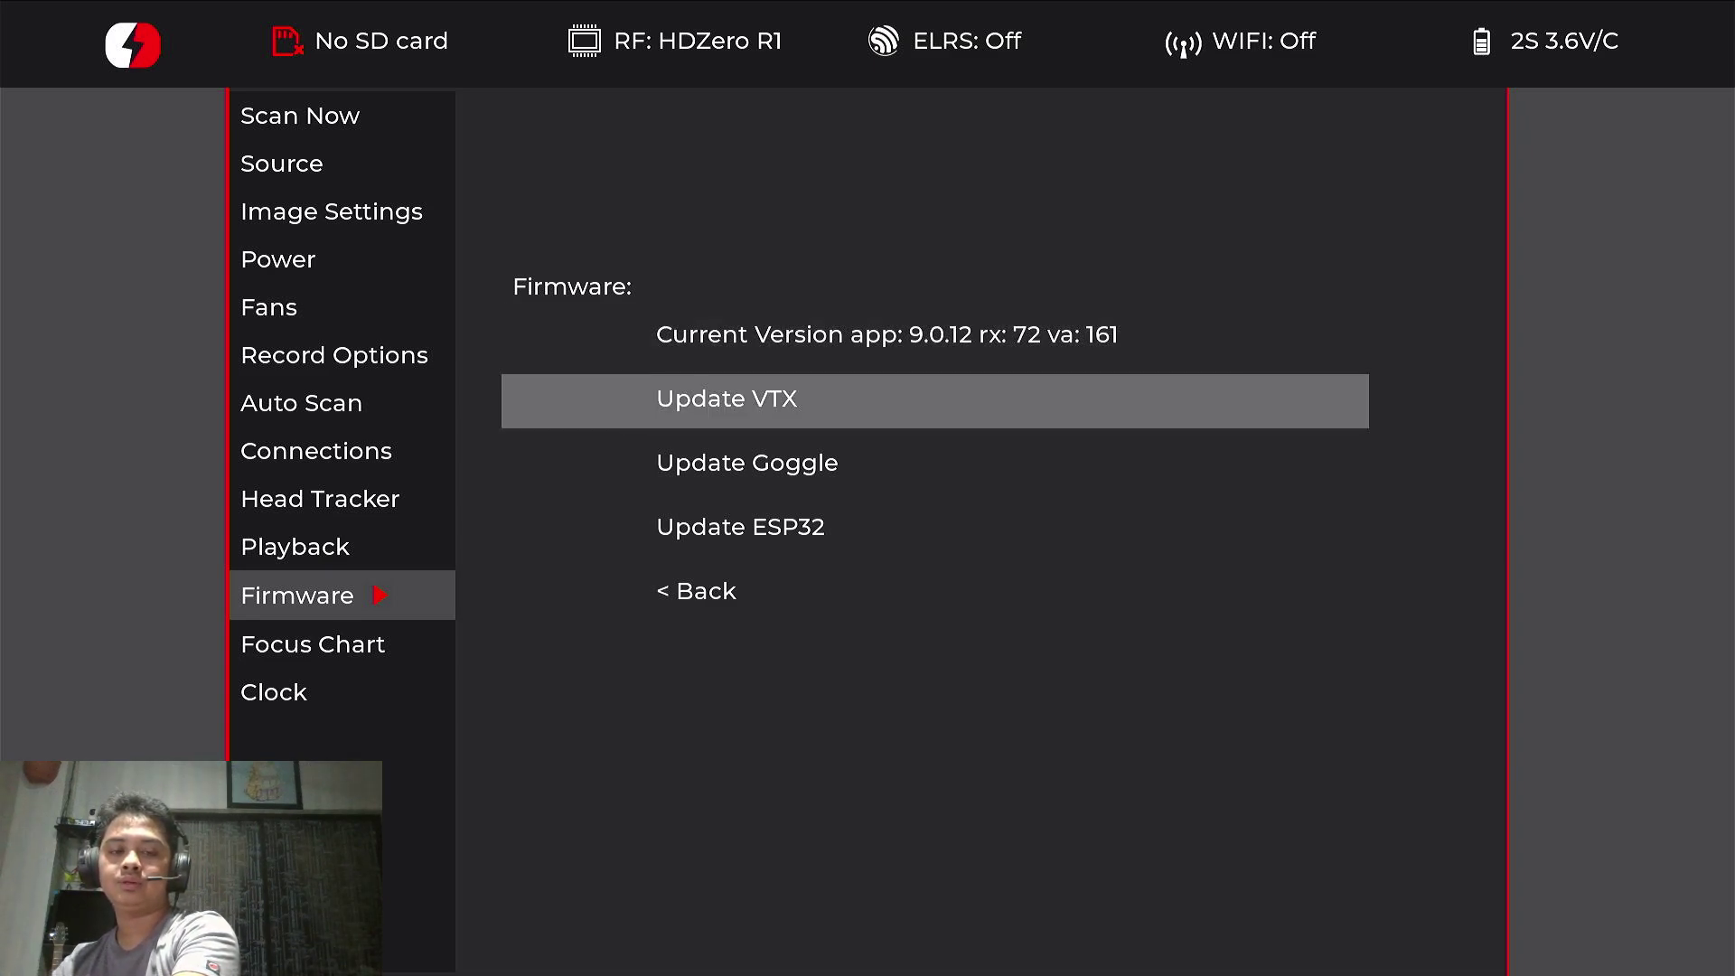
{"action": "left_click", "coordinate": [886, 336]}
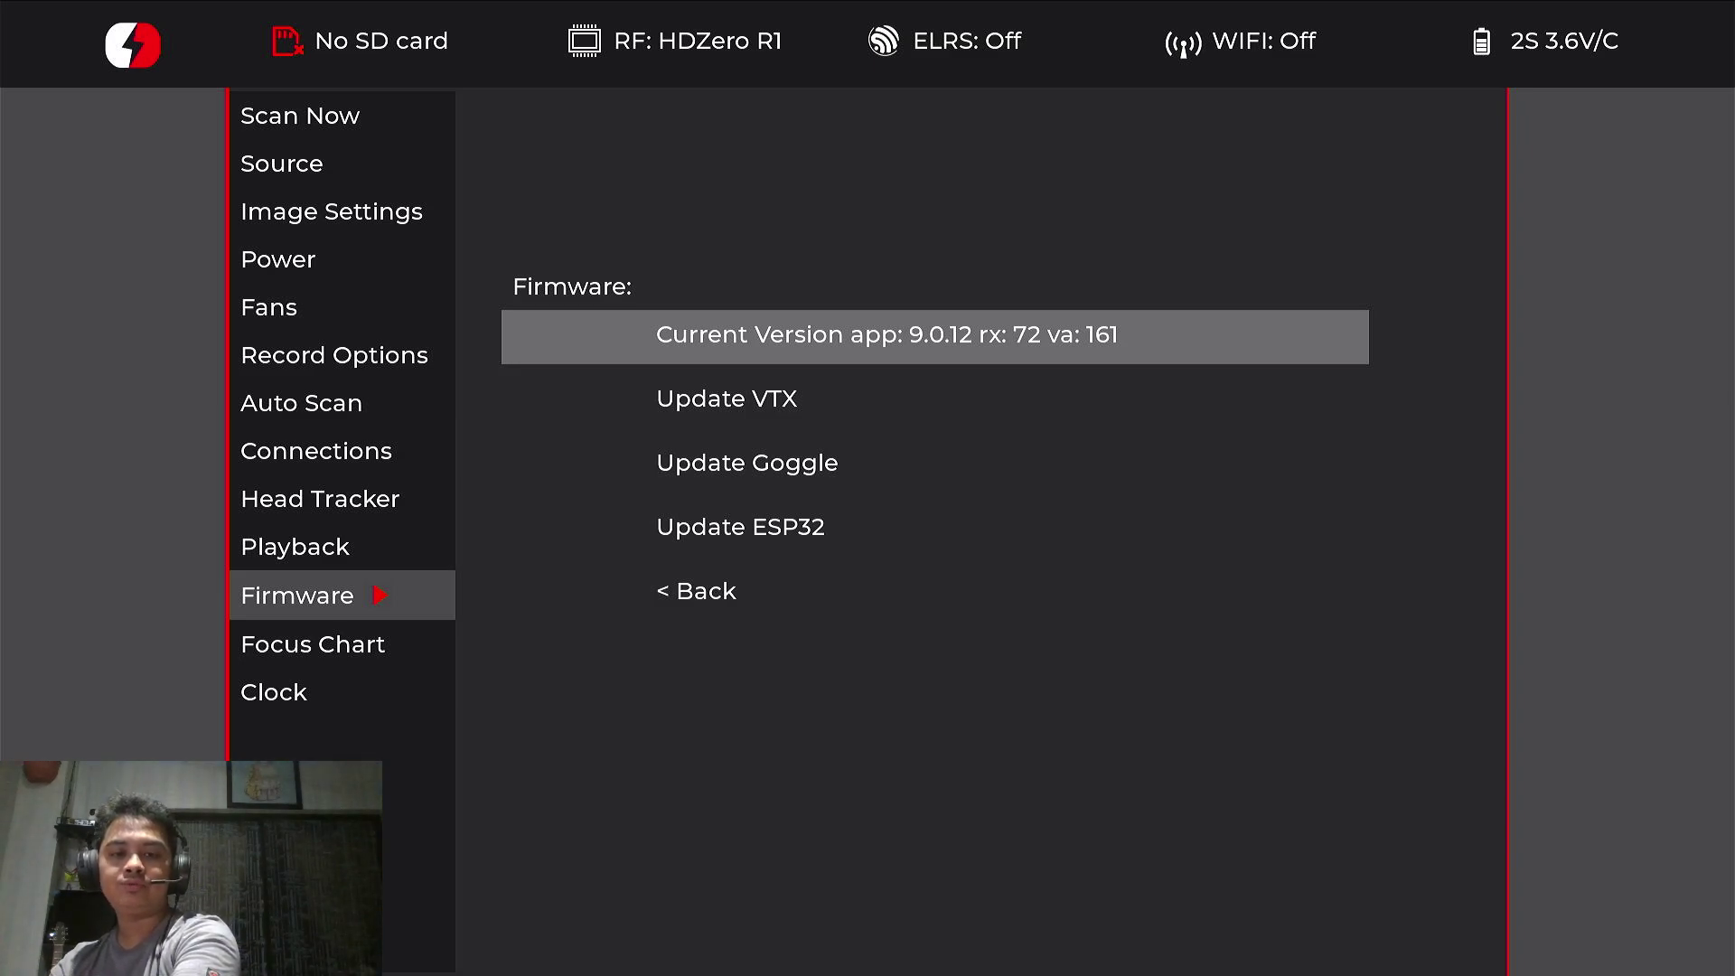
Step: Go through the Update VTX, Update Goggle and Update ESP32 options, and leave the Firmware page
{"action": "key", "text": "Up"}
{"action": "key", "text": "Down"}
{"action": "key", "text": "Down"}
{"action": "key", "text": "Up"}
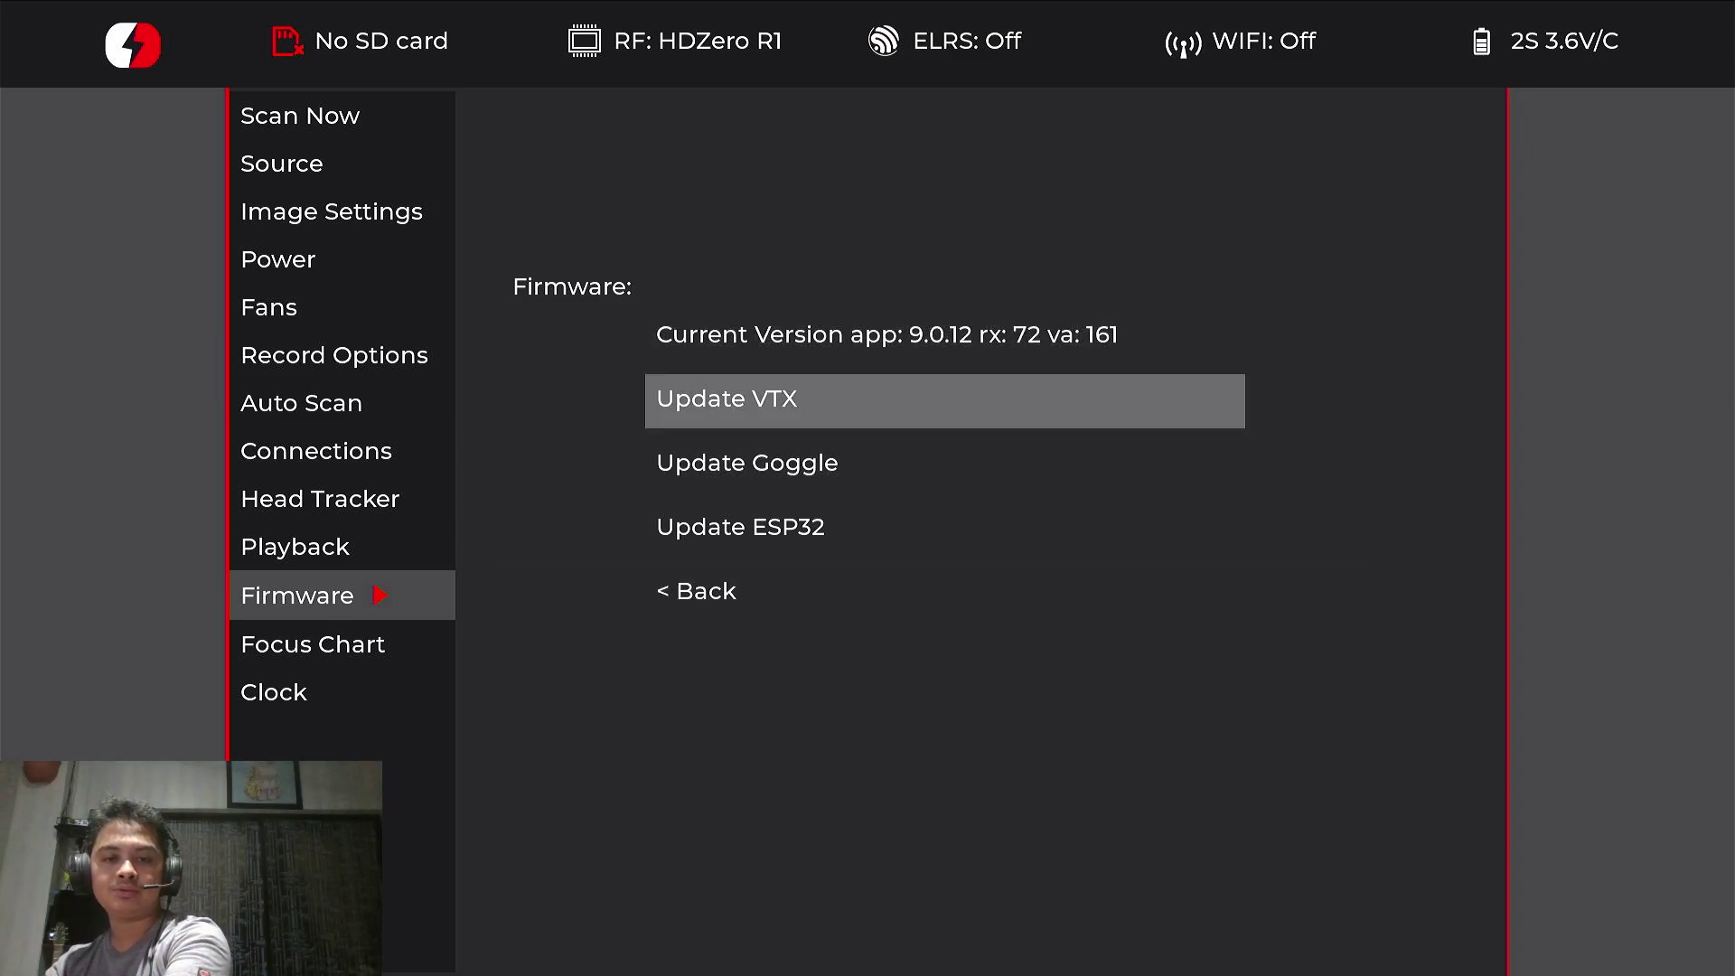
{"action": "key", "text": "Return"}
{"action": "key", "text": "Down"}
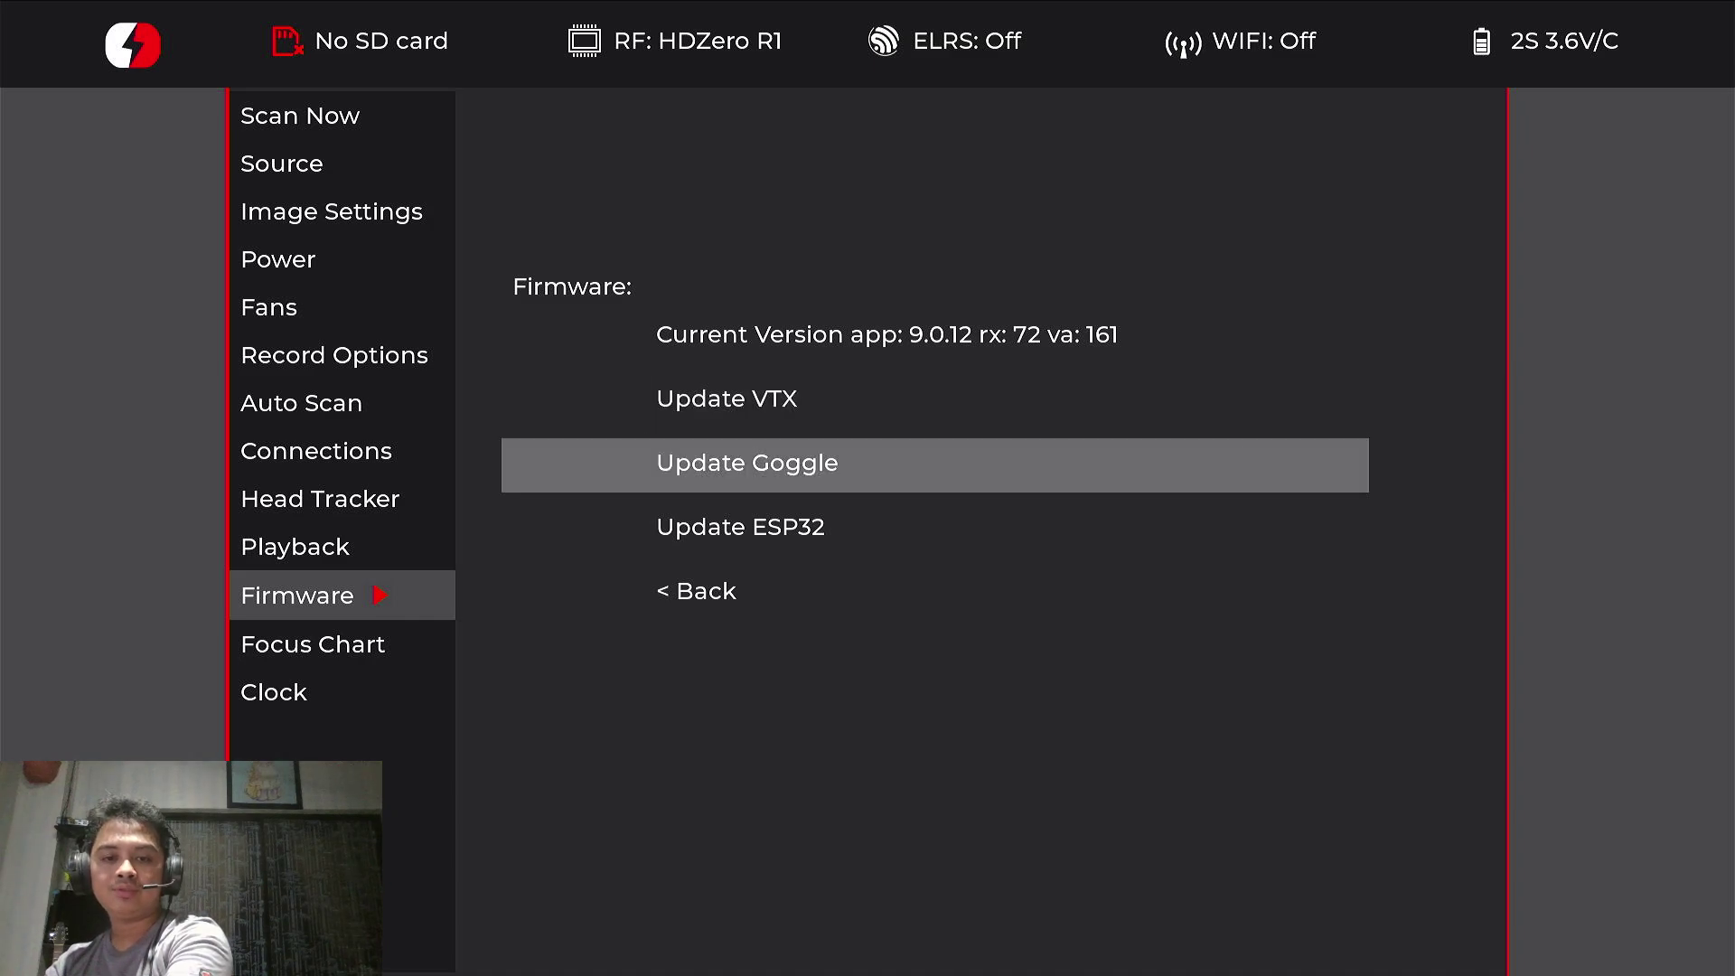
{"action": "key", "text": "Down"}
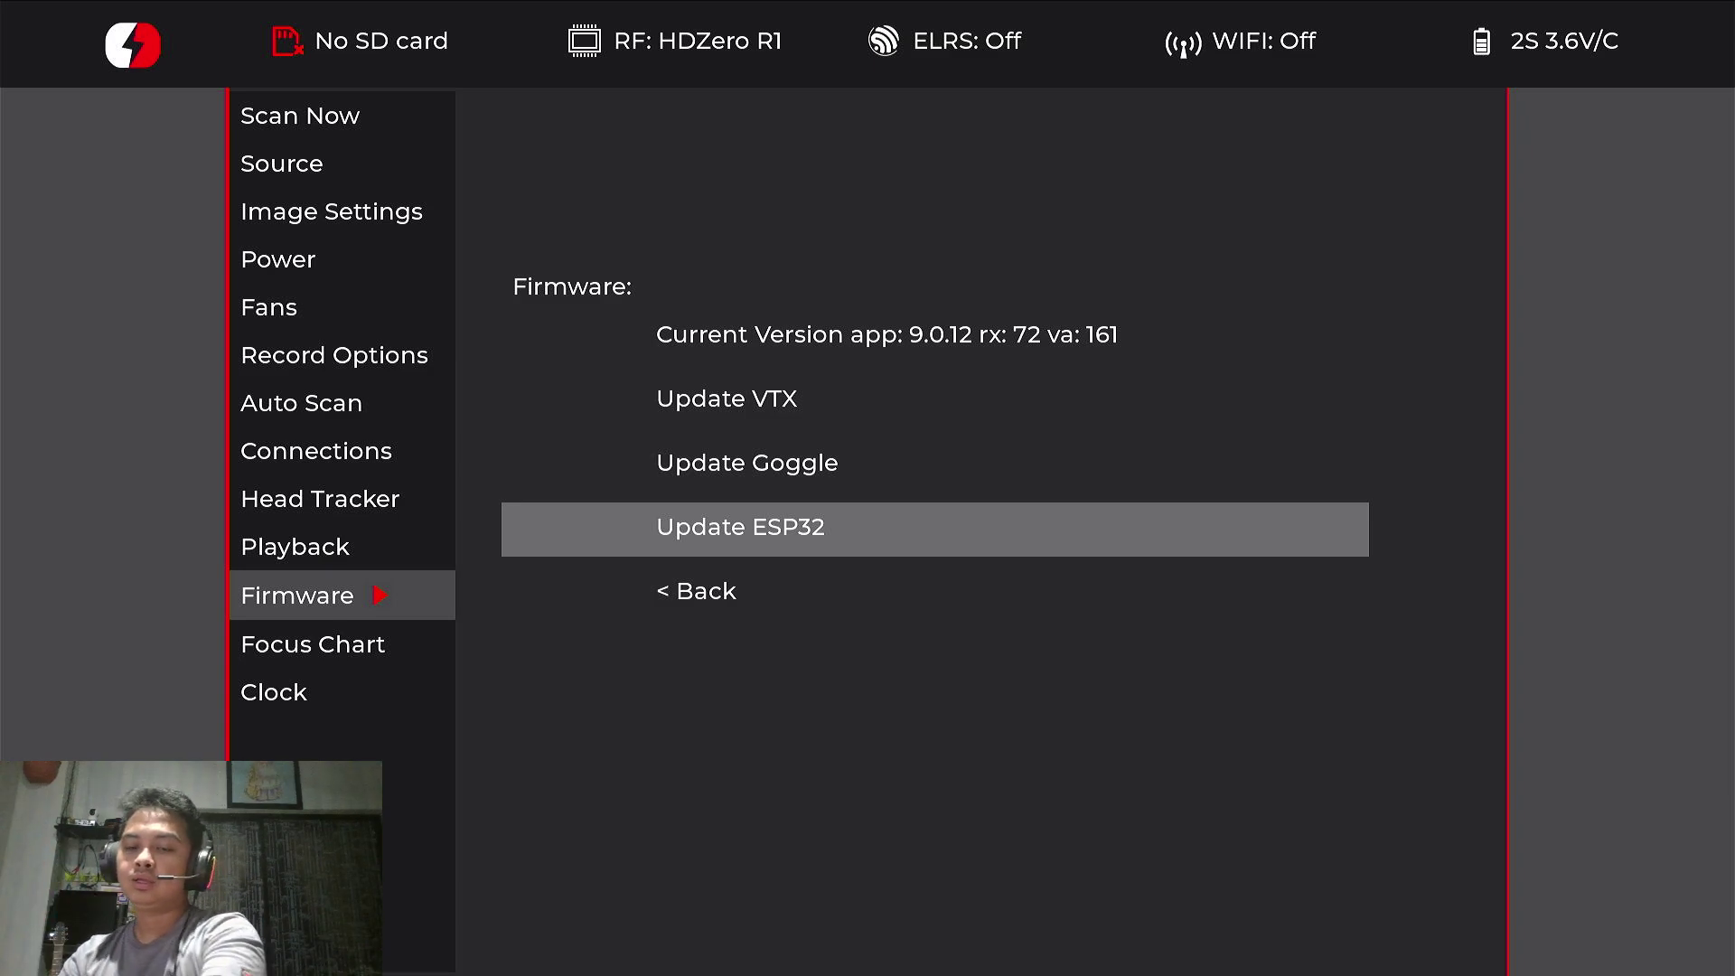
{"action": "key", "text": "Up"}
{"action": "key", "text": "Down"}
{"action": "key", "text": "Down"}
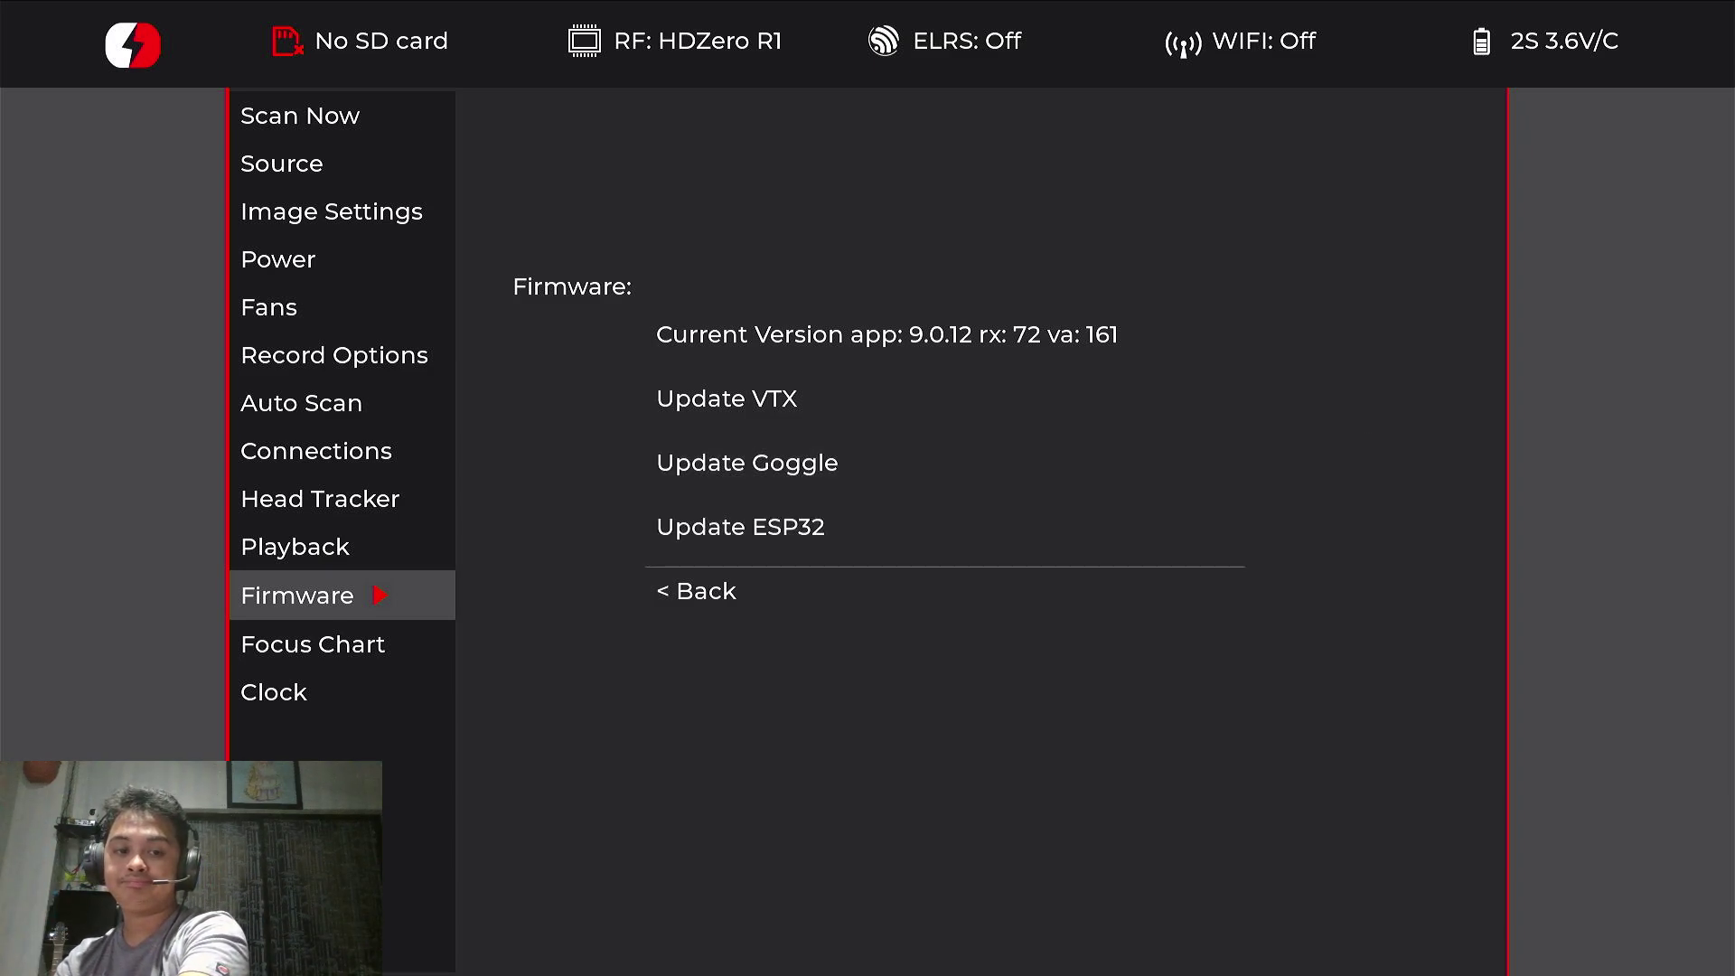
{"action": "key", "text": "Return"}
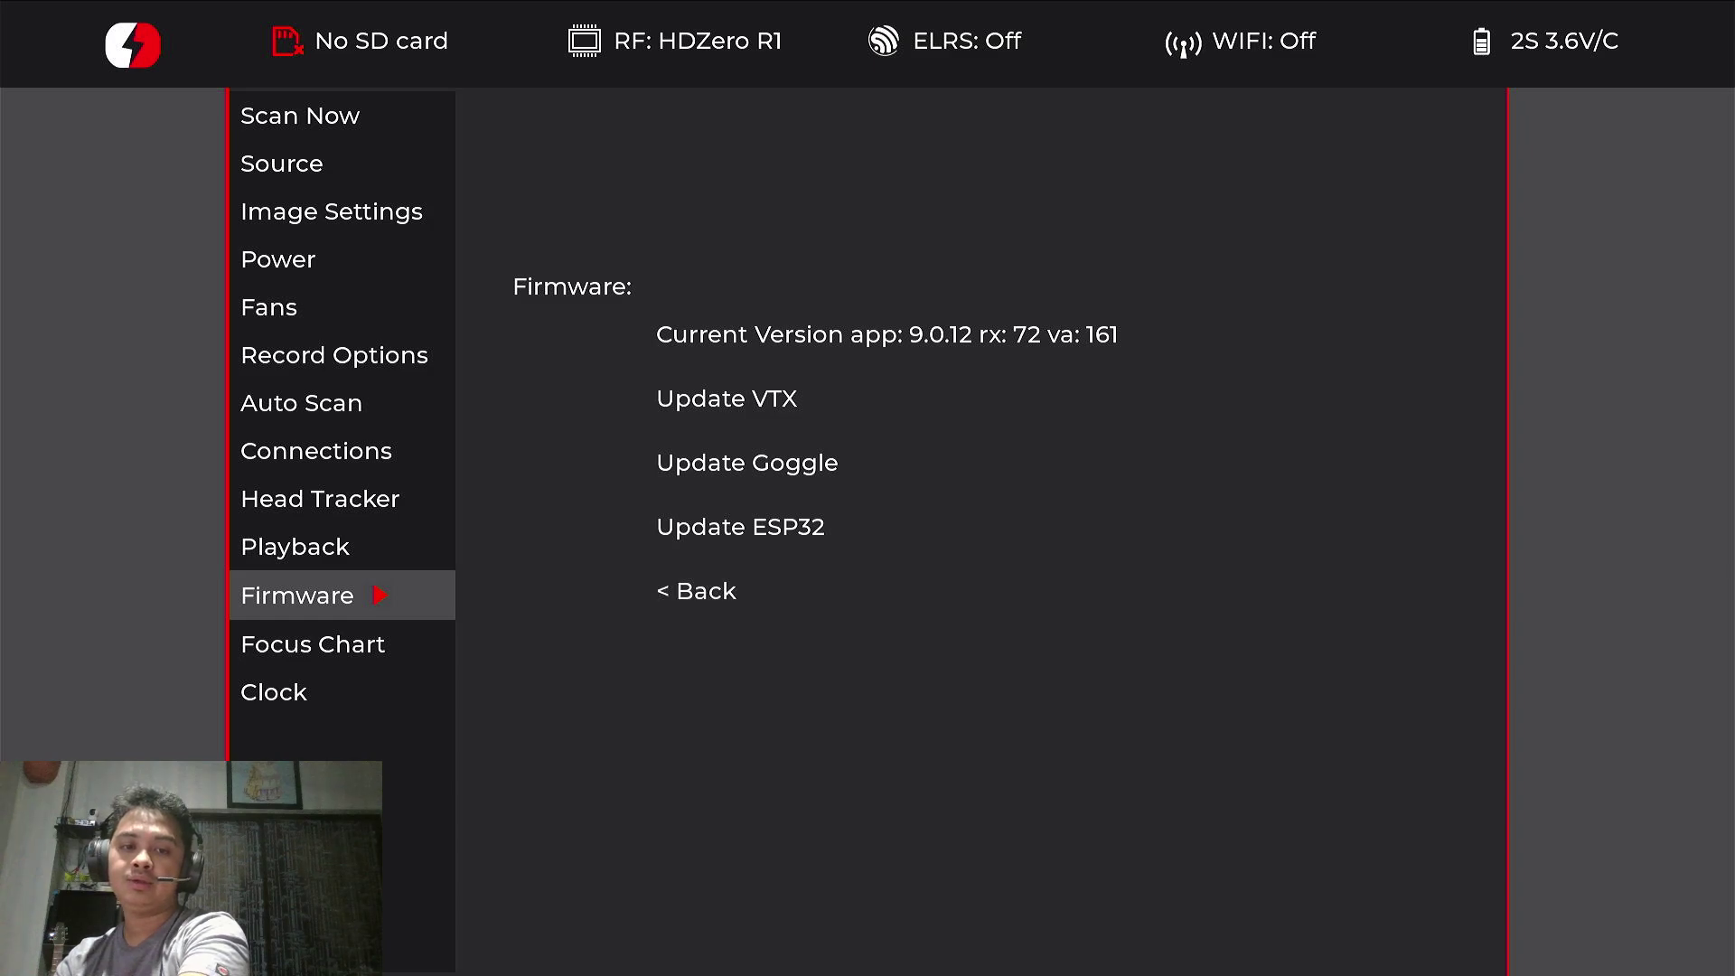
Step: Show the Focus Chart page, return to the Scan Now page and start a channel scan
{"action": "key", "text": "Down"}
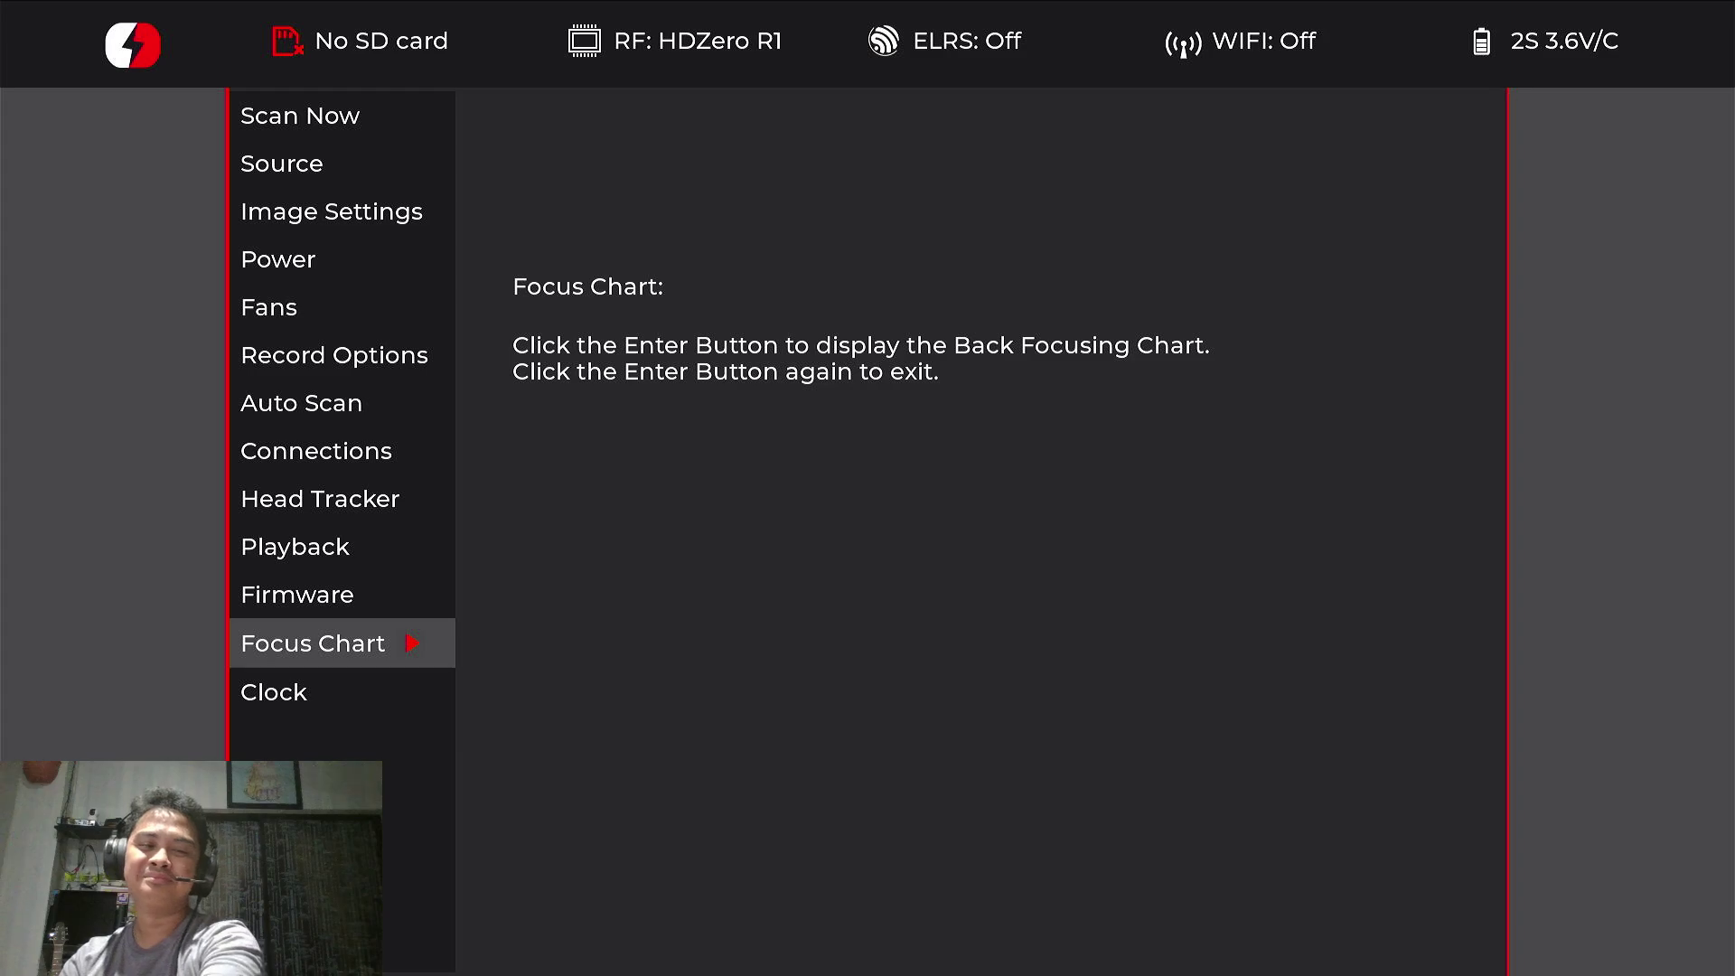
{"action": "key", "text": "Down"}
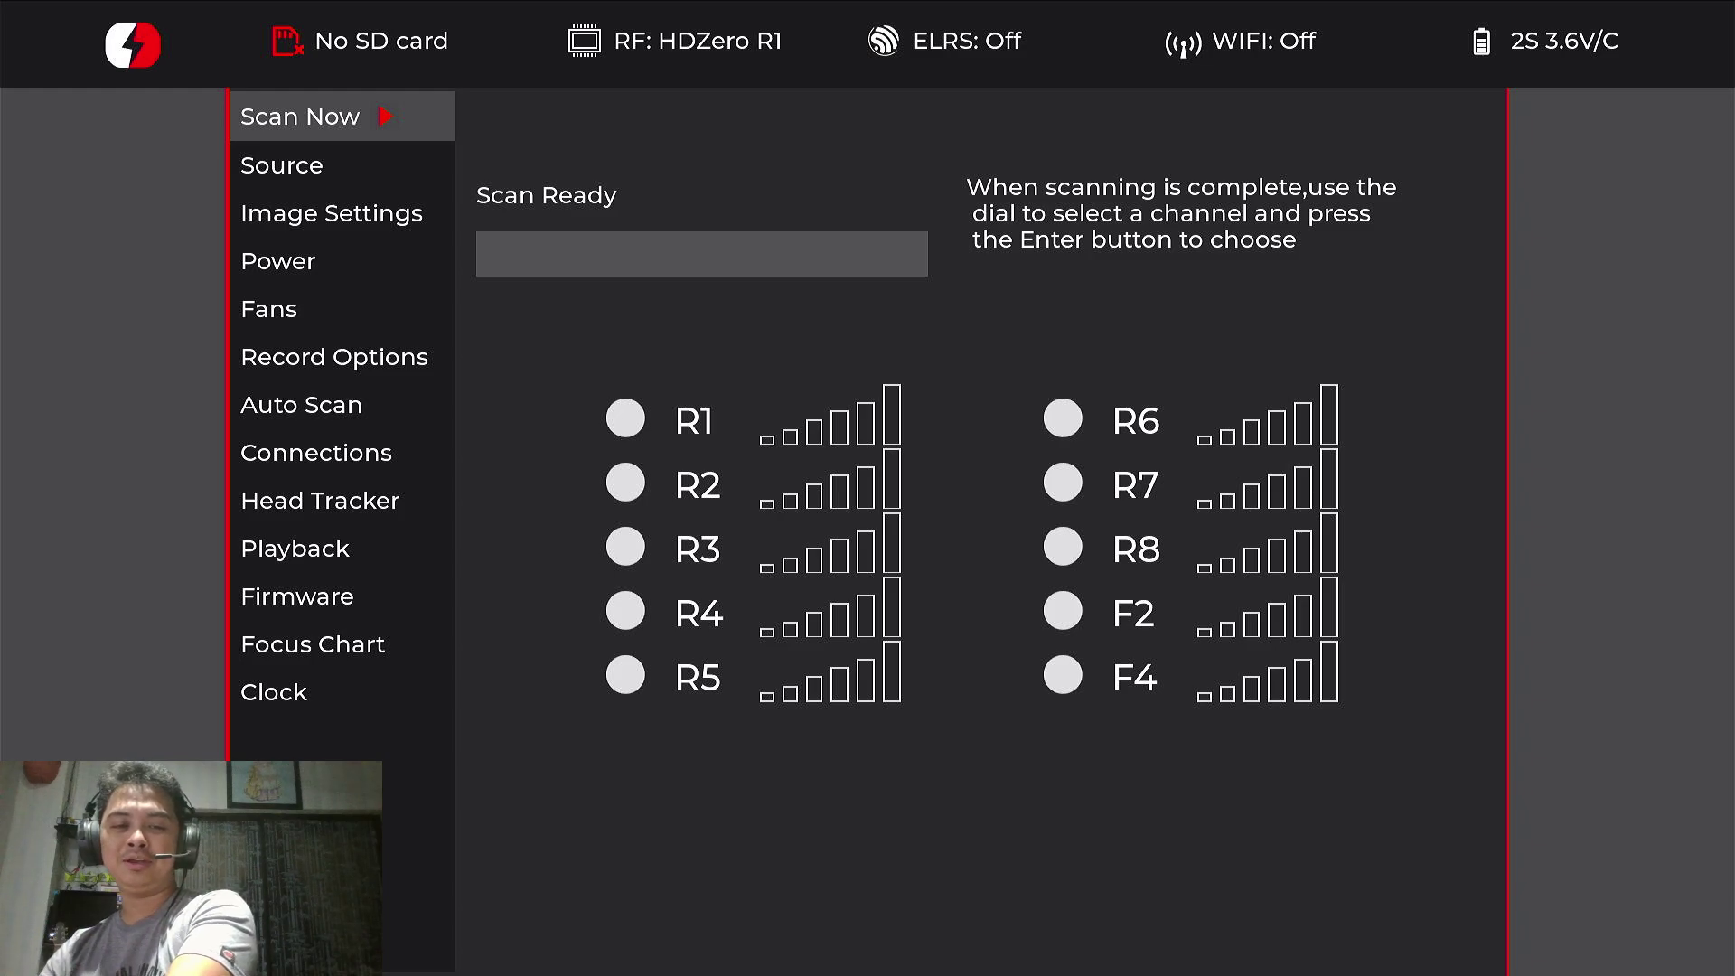
{"action": "key", "text": "Return"}
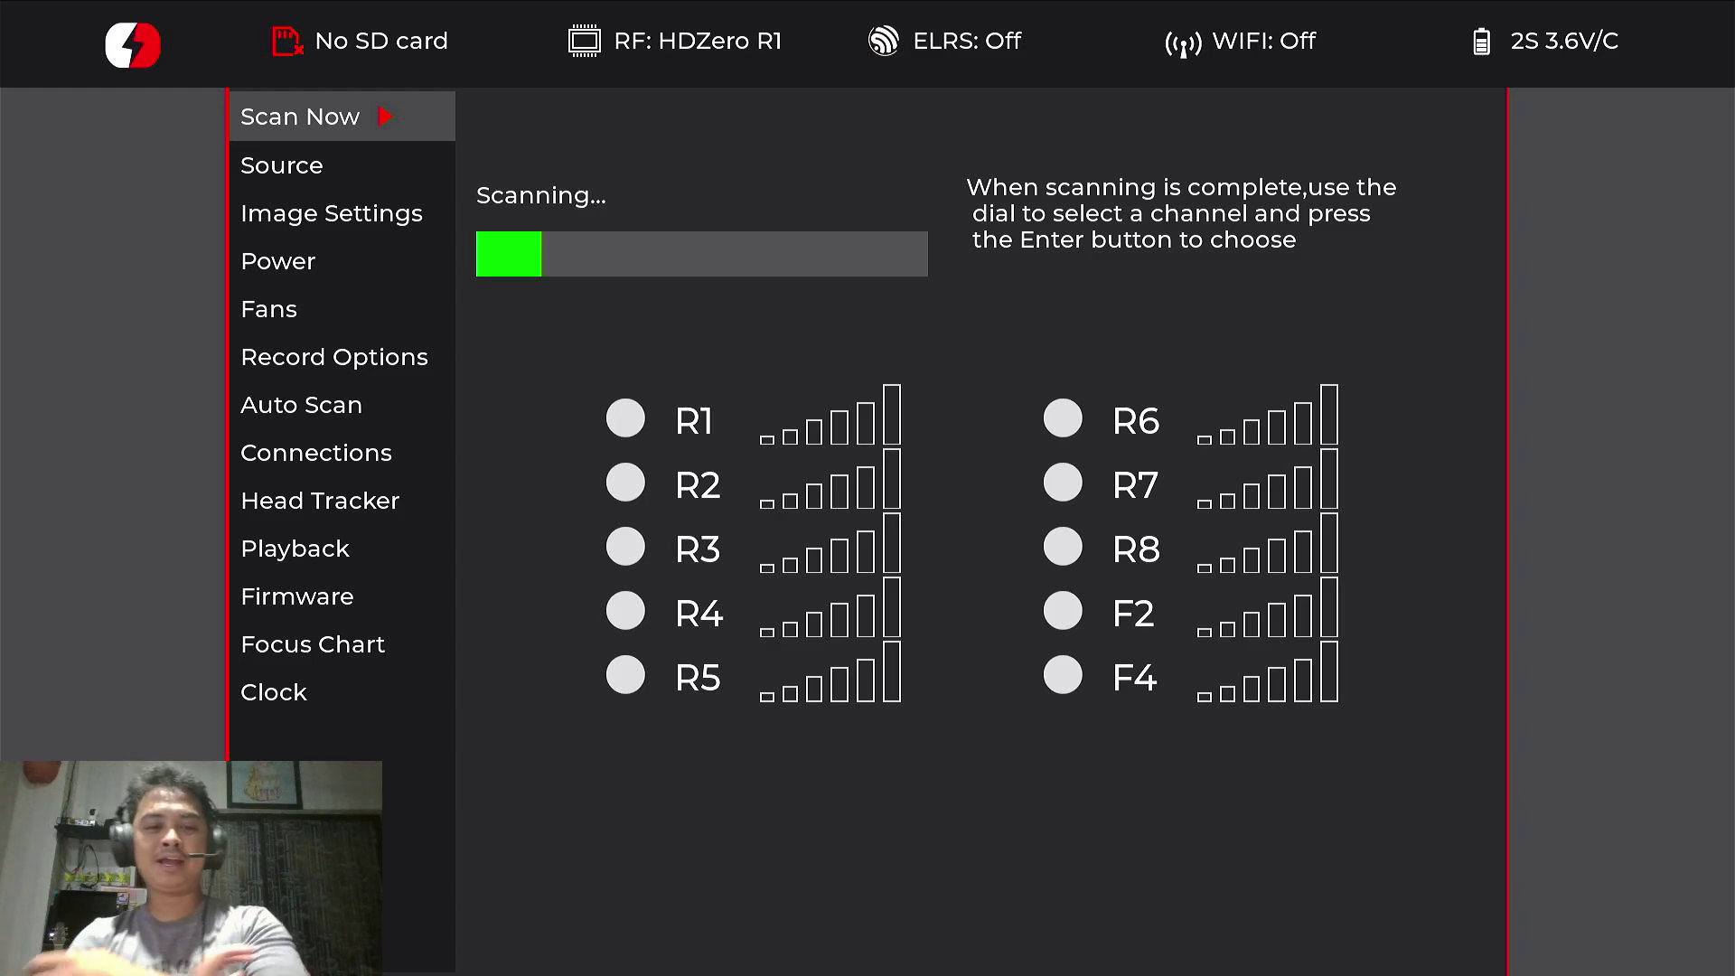